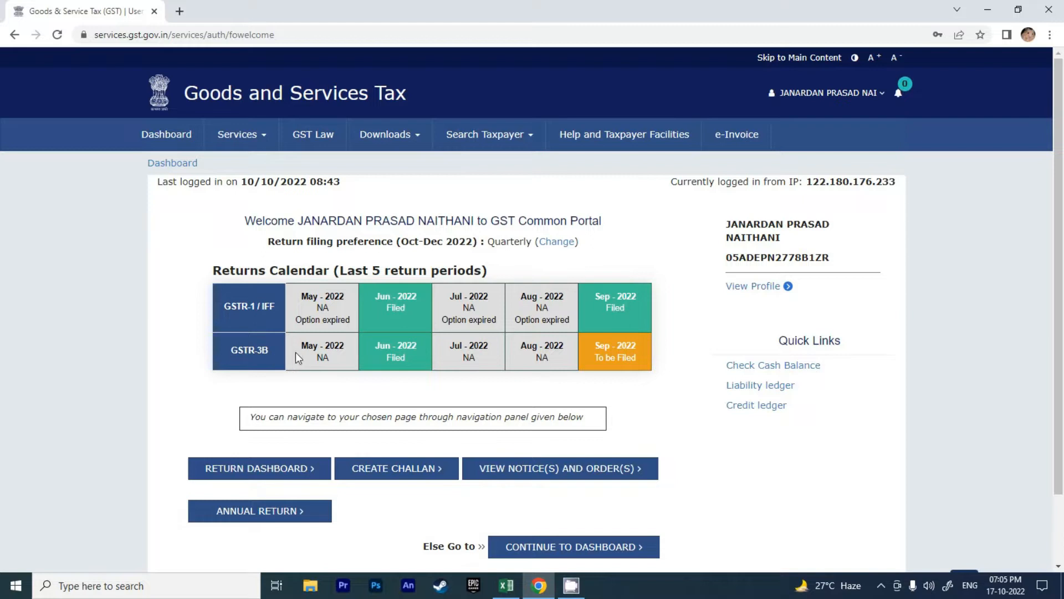
- Open the return dashboard and search for the returns of Quarter 2 (Jul - Sep), period September
scroll(441, 383, "down", 2)
left_click(279, 396)
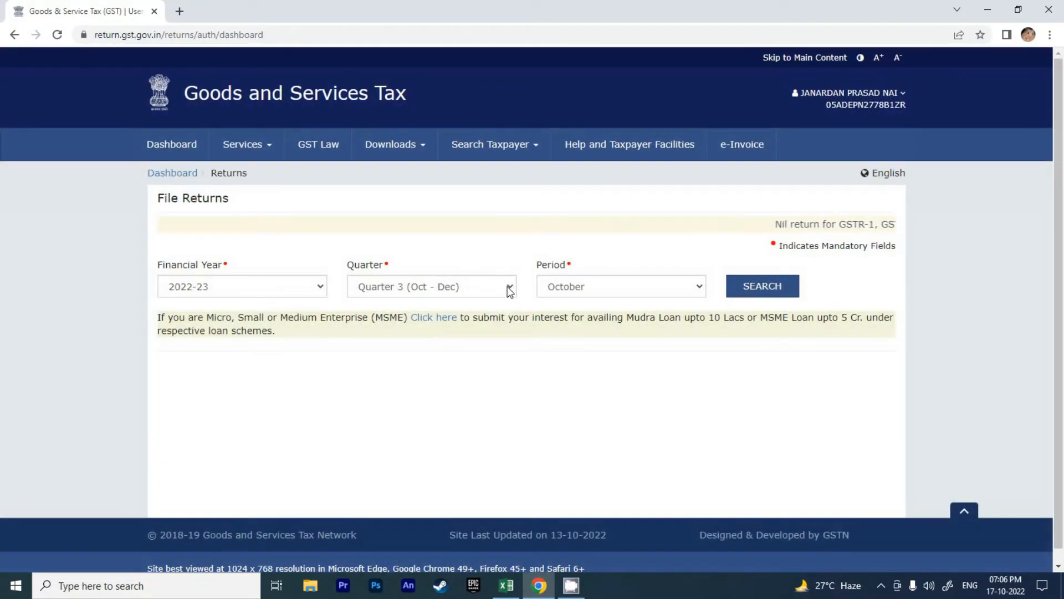
left_click(507, 287)
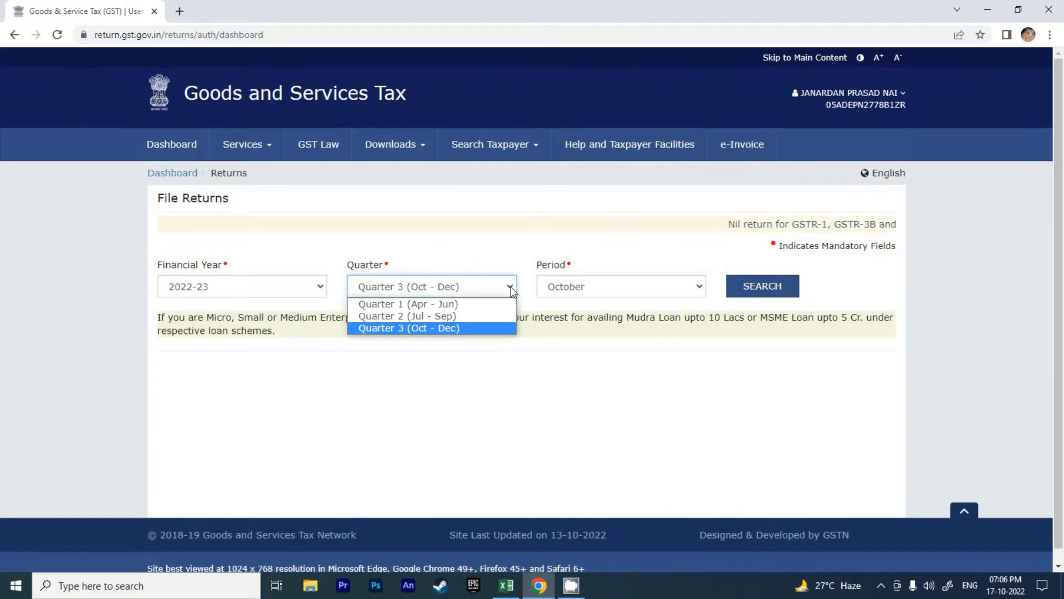
left_click(486, 316)
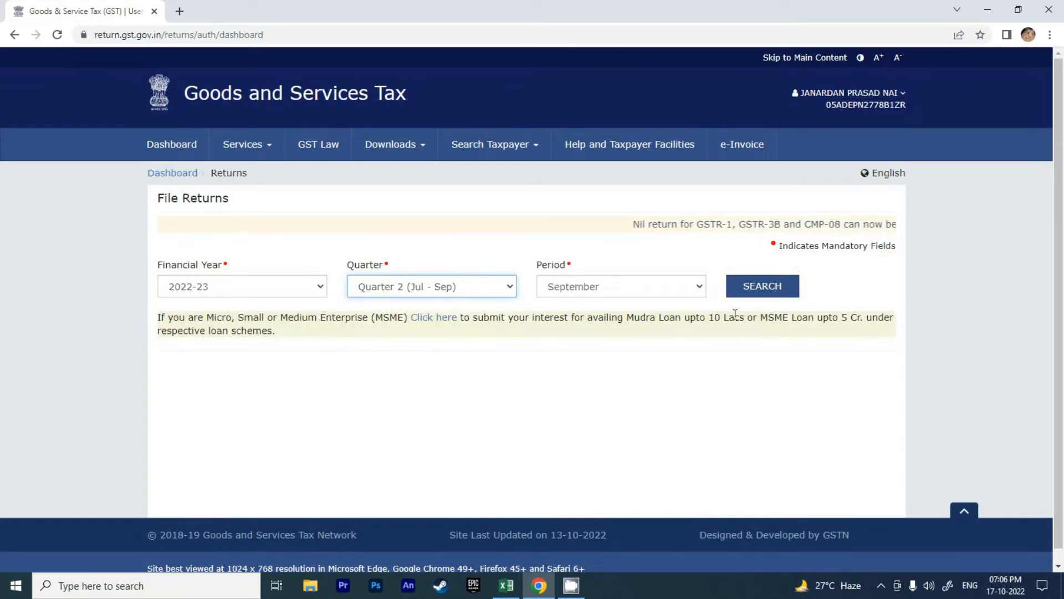
left_click(699, 287)
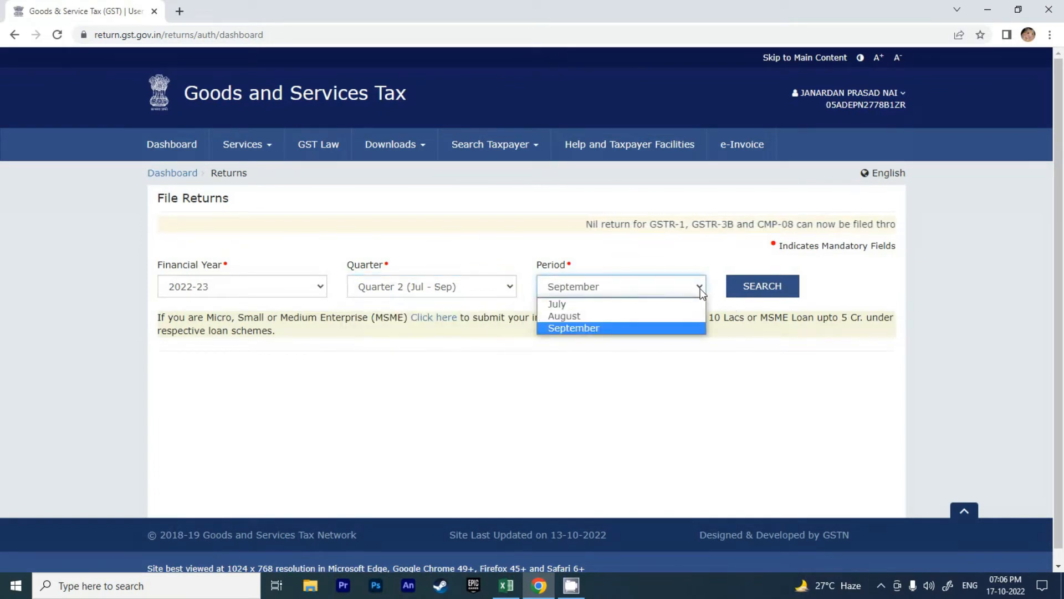
left_click(664, 328)
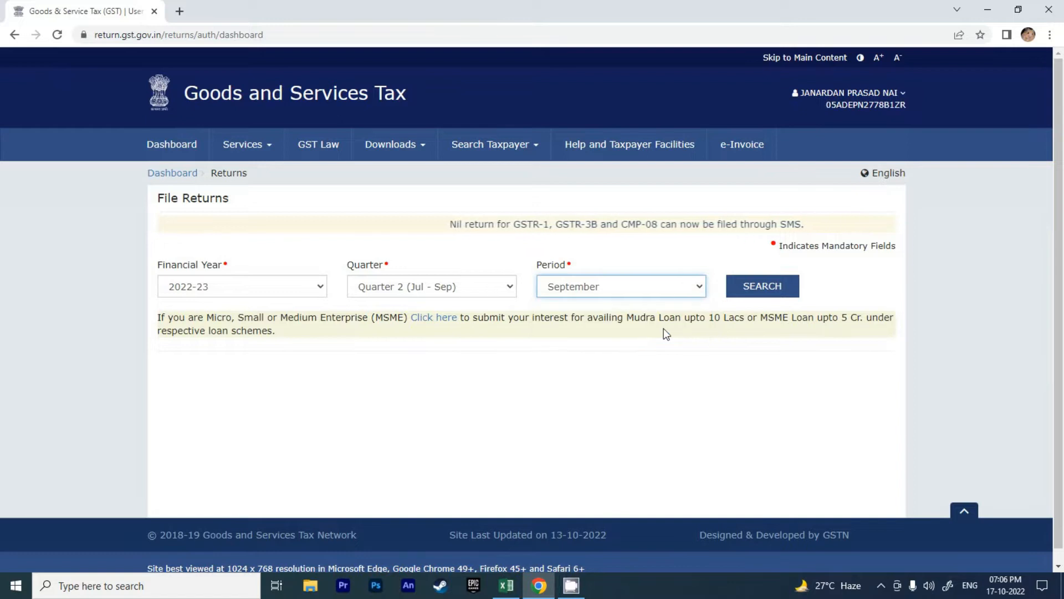
left_click(768, 292)
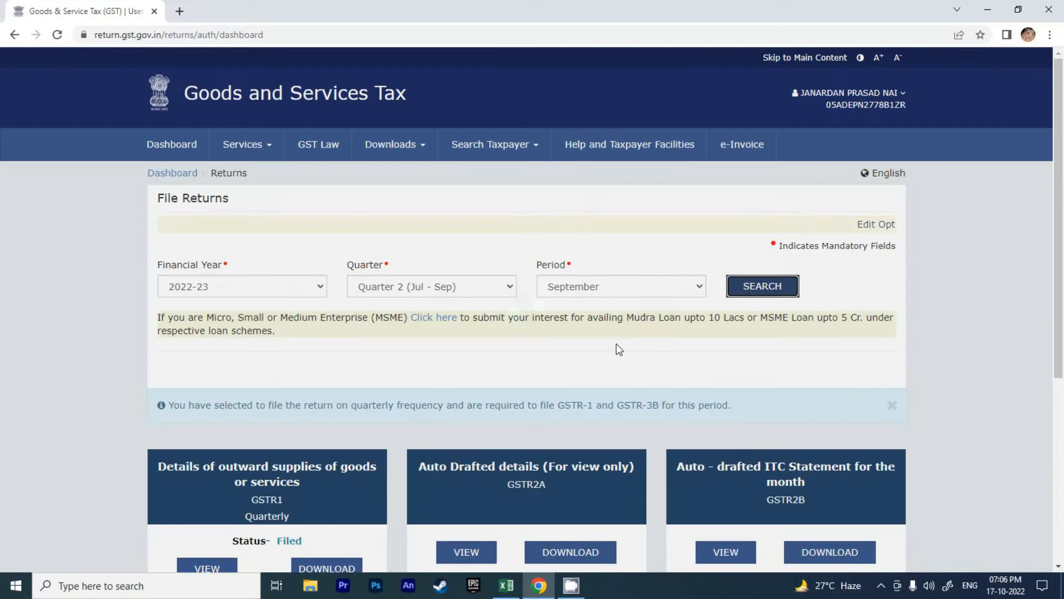
- Open the quarterly GSTR-3B return, answering NO to filing a Nil return, and dismiss the system generated summary
scroll(602, 361, "down", 2)
scroll(602, 362, "down", 3)
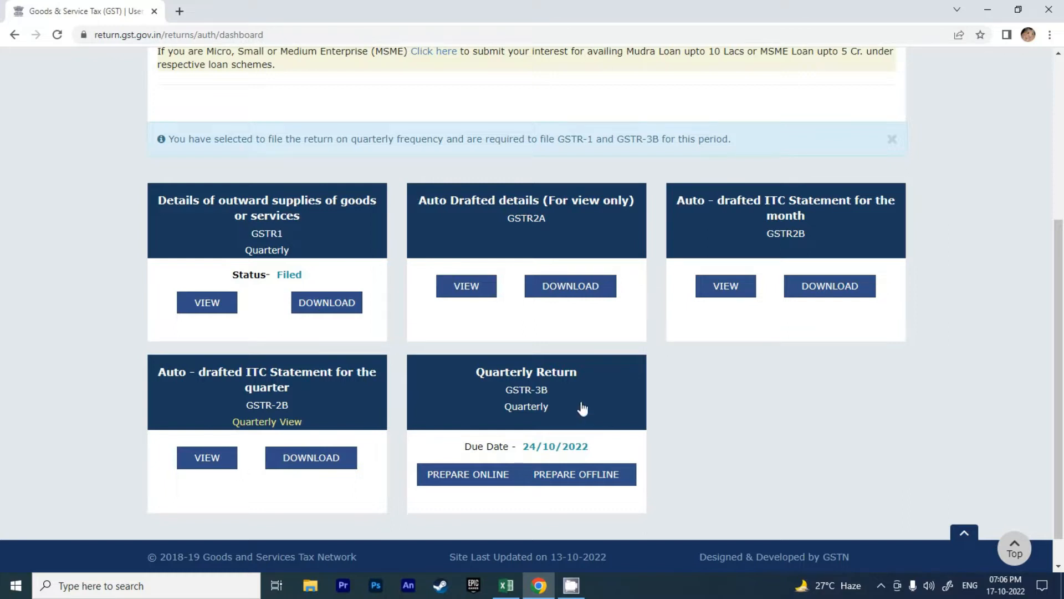
left_click(541, 393)
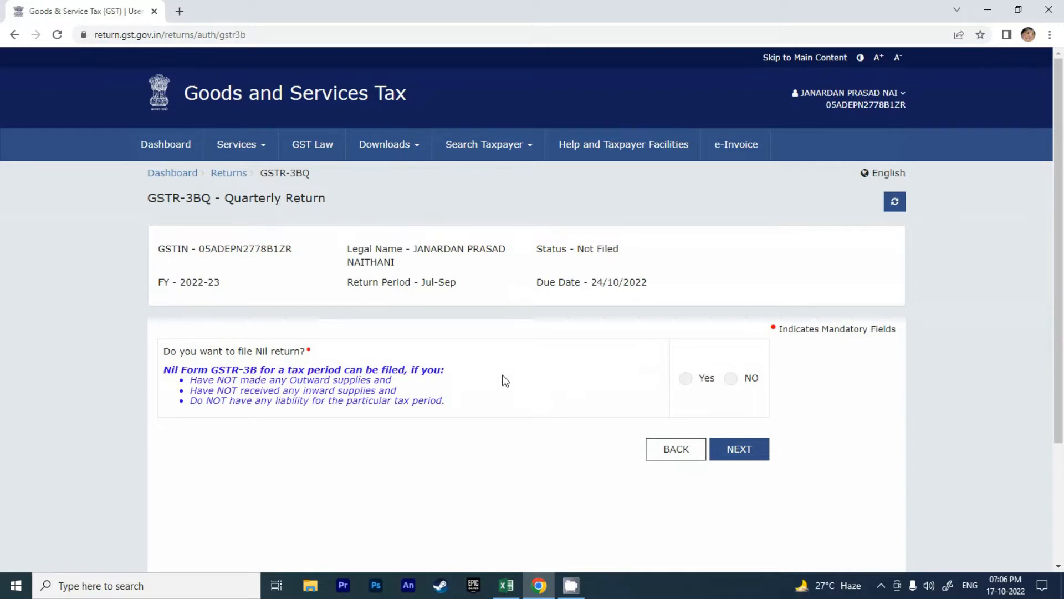
left_click(731, 380)
left_click(742, 450)
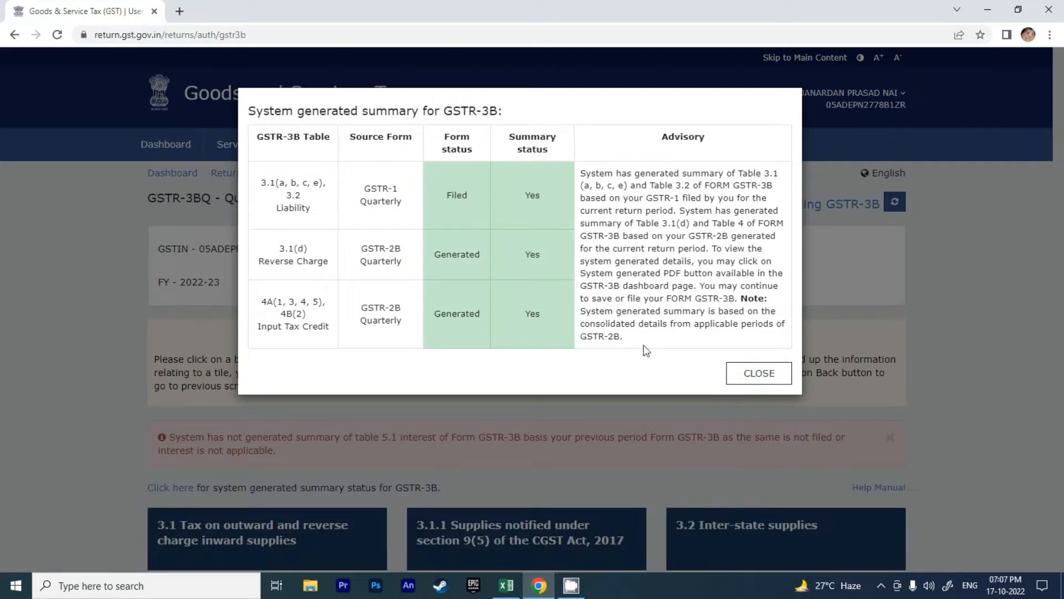
left_click(751, 376)
- Open table 3.1 Tax on outward and reverse charge inward supplies and accept the IGST refund guidelines
scroll(665, 373, "down", 3)
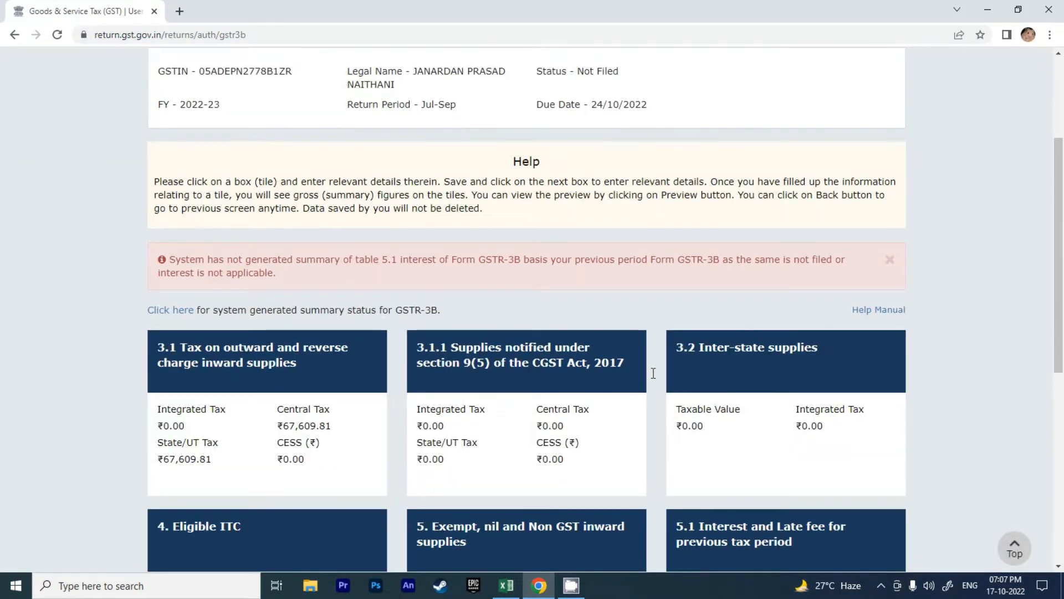
scroll(315, 282, "down", 3)
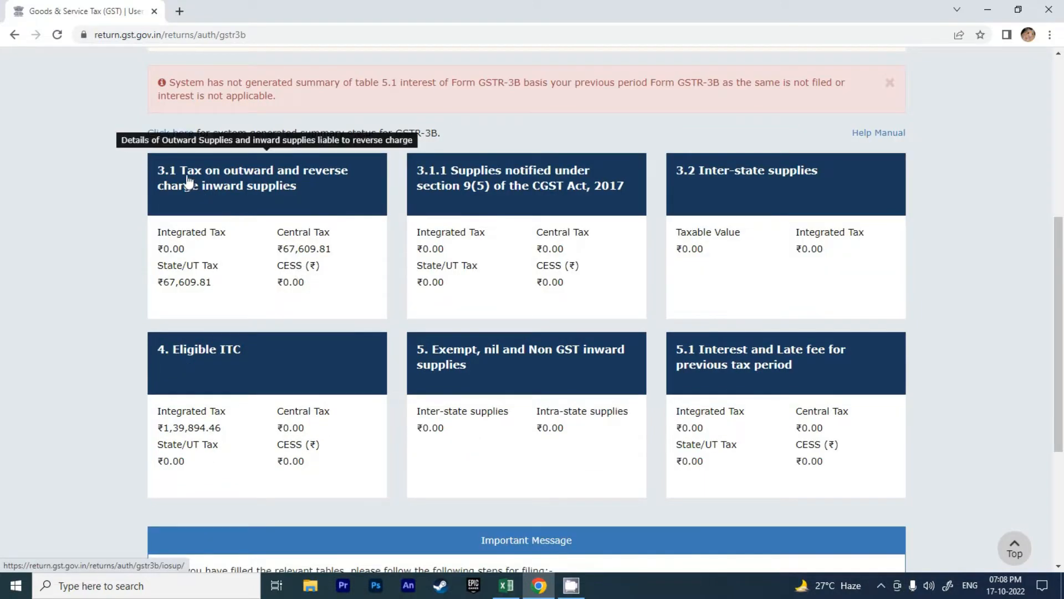
left_click(259, 189)
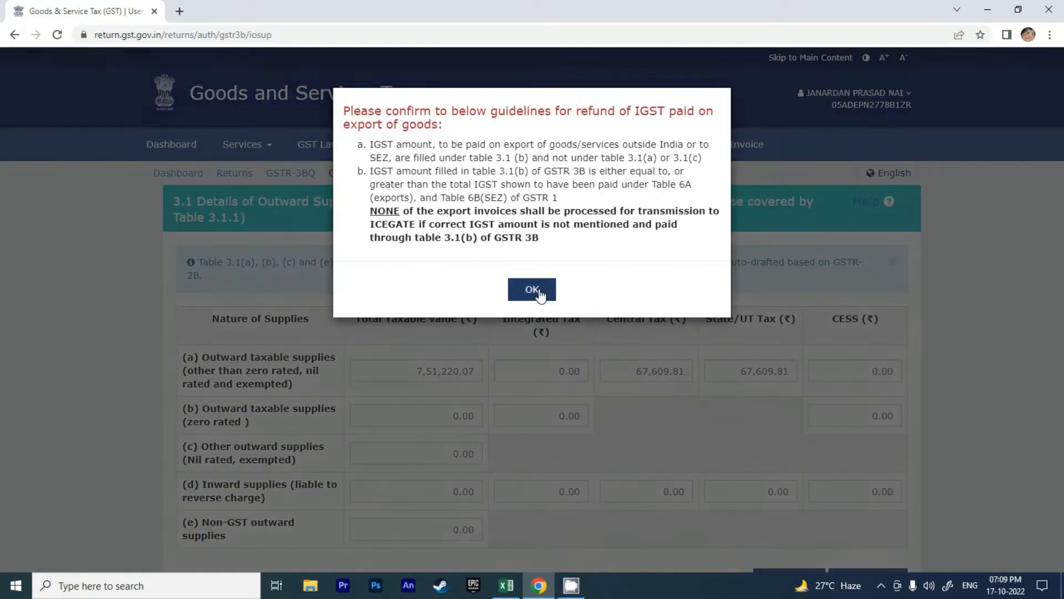
left_click(532, 289)
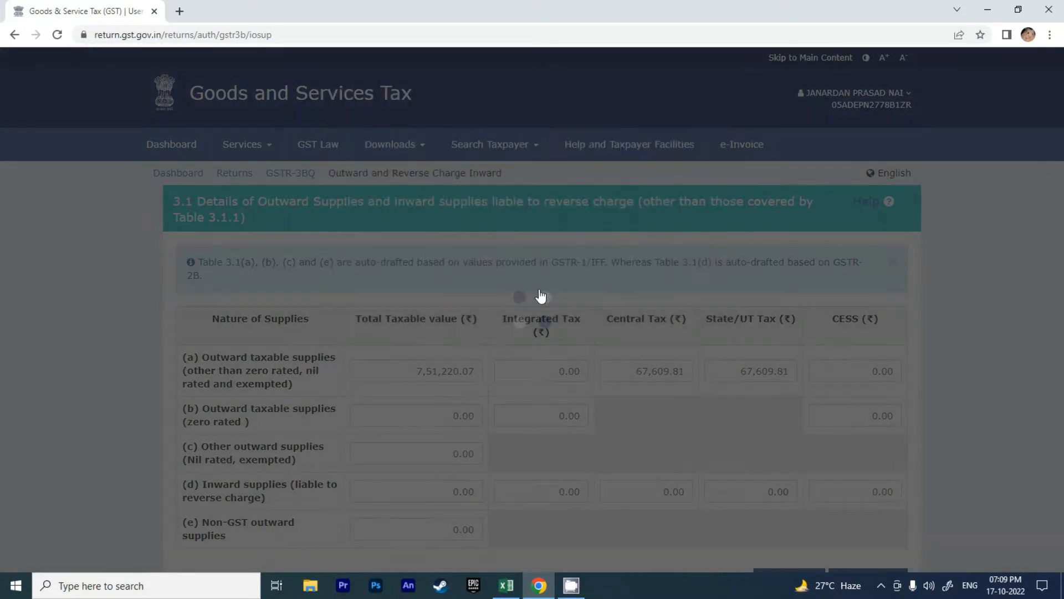
- Compare the outward taxable supplies' taxable value, Central Tax and State/UT Tax with the 3b1 sheet in Excel, then return to the GST portal
scroll(542, 295, "down", 2)
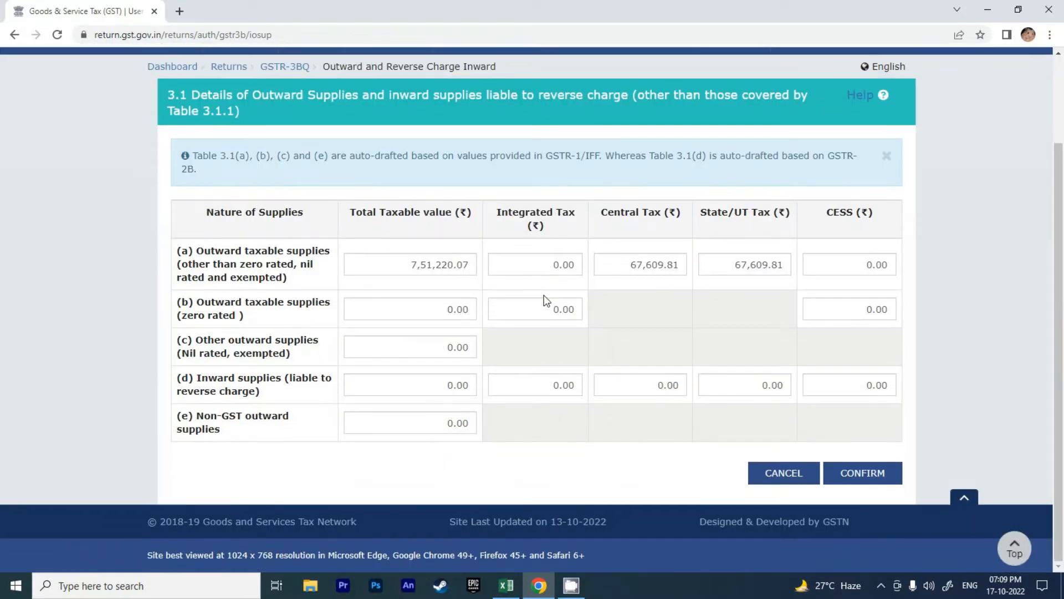
left_click(411, 265)
left_click_drag(411, 265, 470, 265)
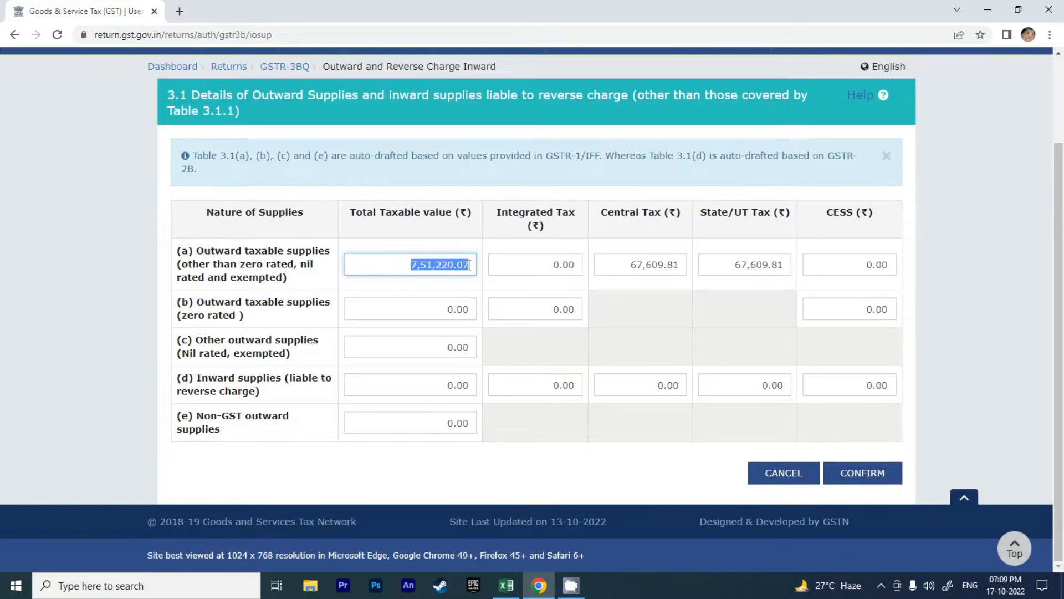
left_click_drag(632, 266, 680, 265)
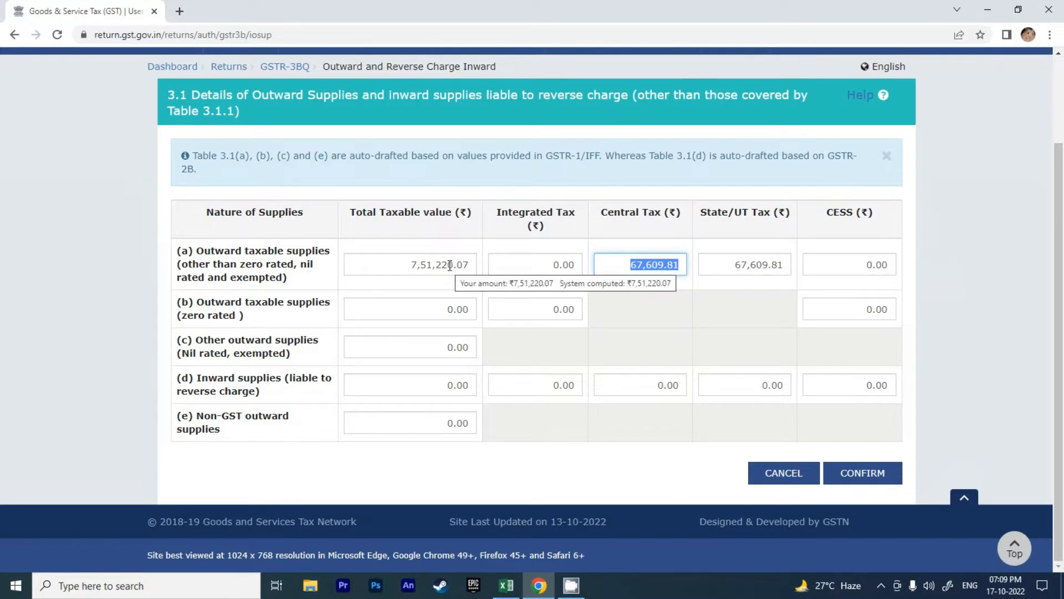
left_click(508, 588)
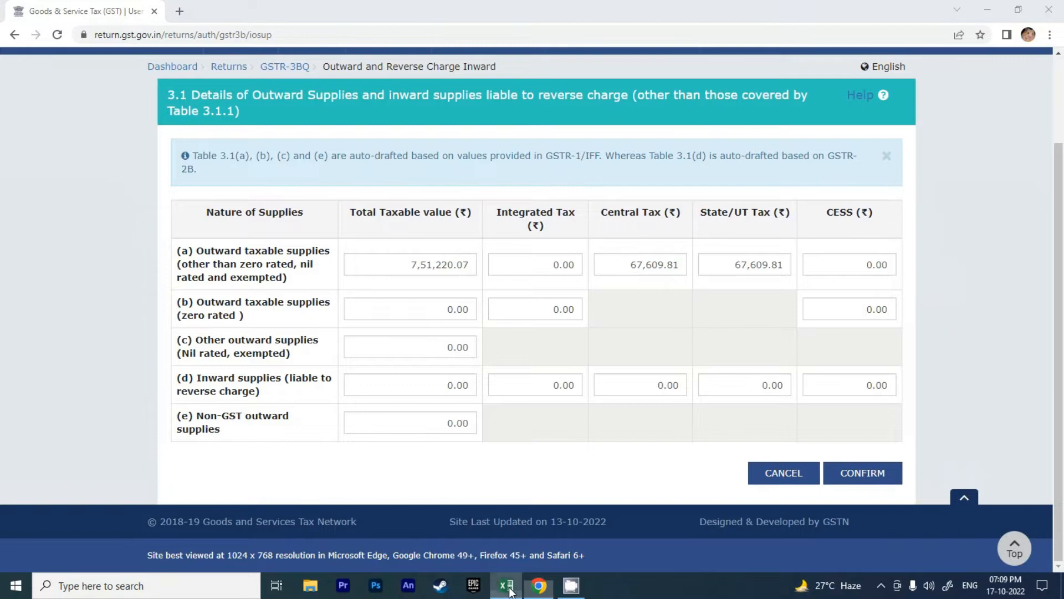
left_click(58, 154)
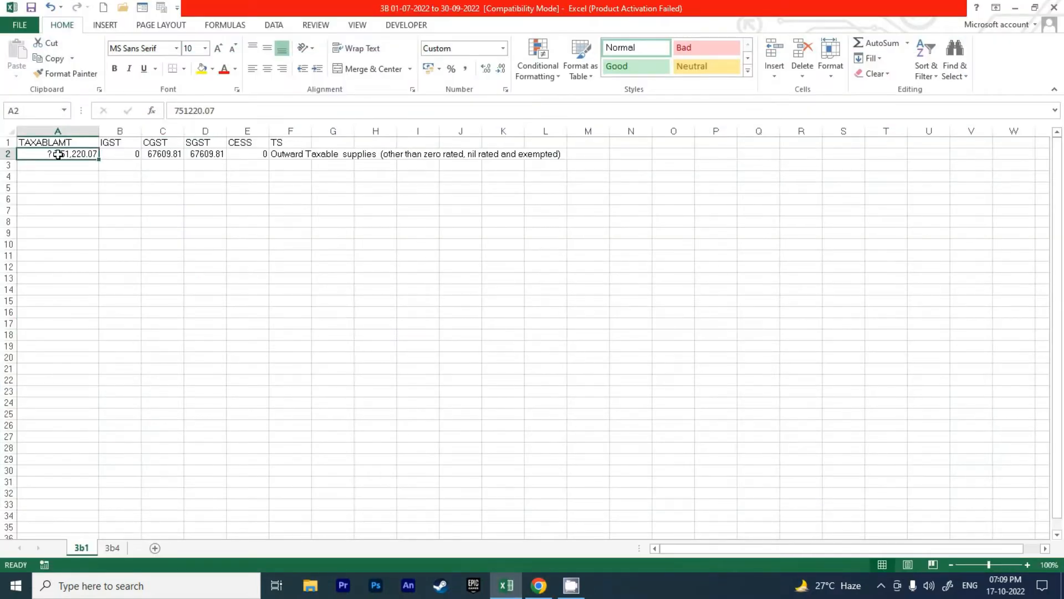
scroll(57, 155, "up", 8, "ctrl")
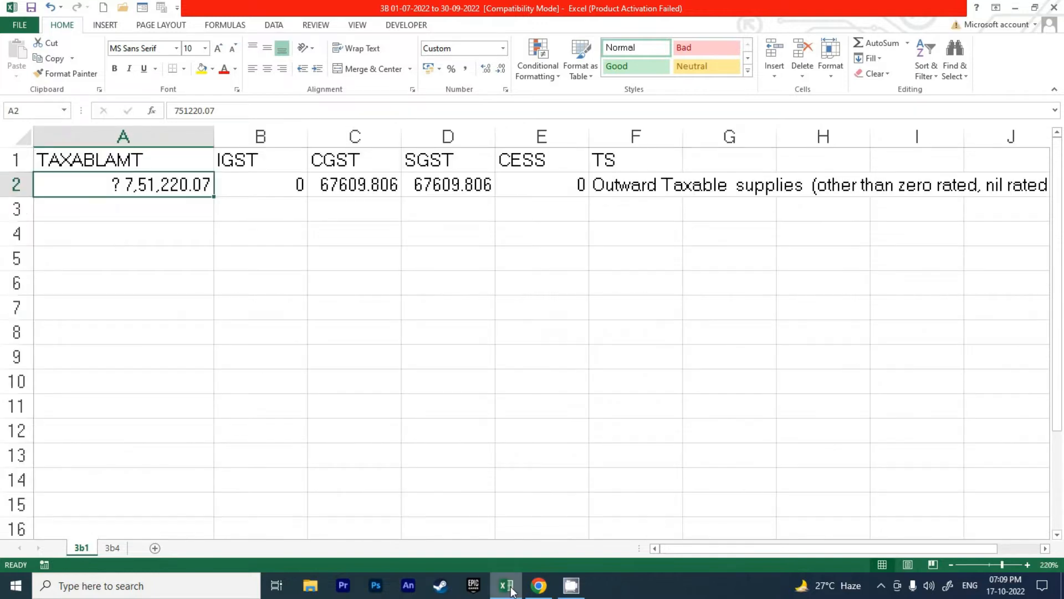
left_click(539, 589)
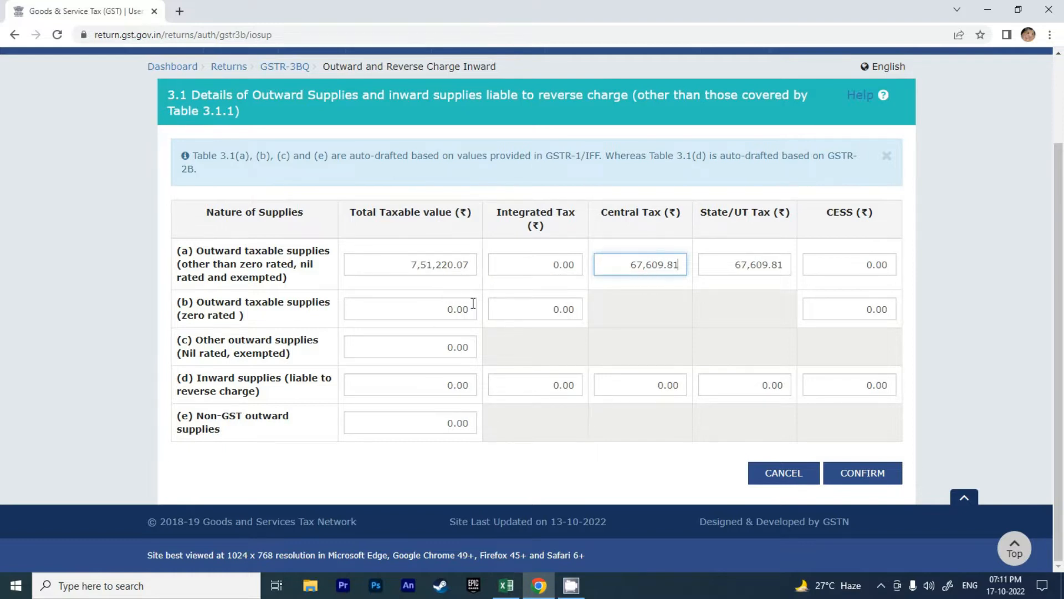
left_click(439, 268)
left_click(661, 265)
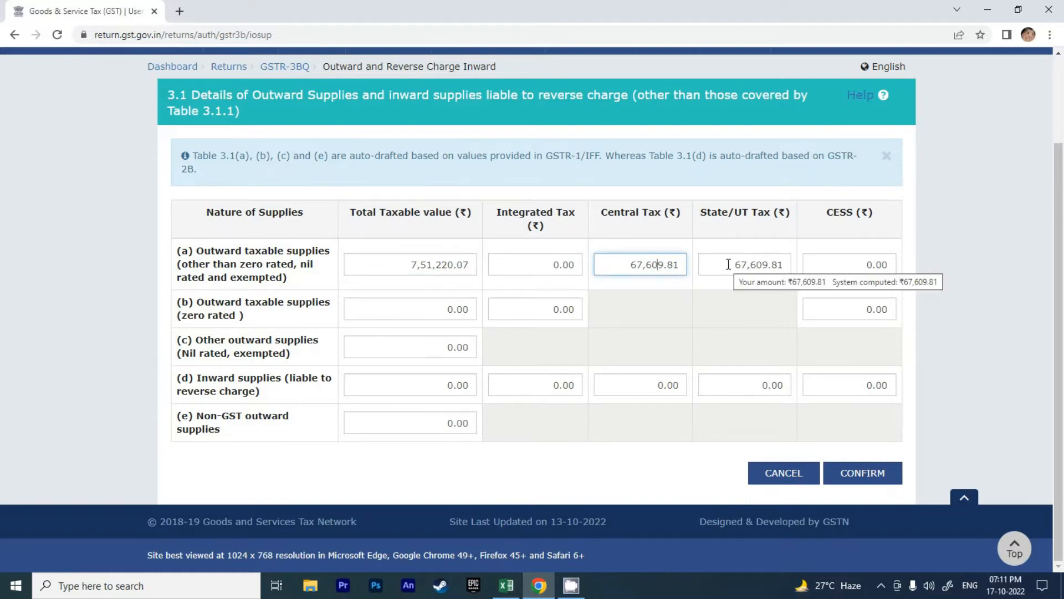
- For inward supplies liable to reverse charge, enter a total taxable value of 12100 and Integrated Tax of 605
left_click(425, 346)
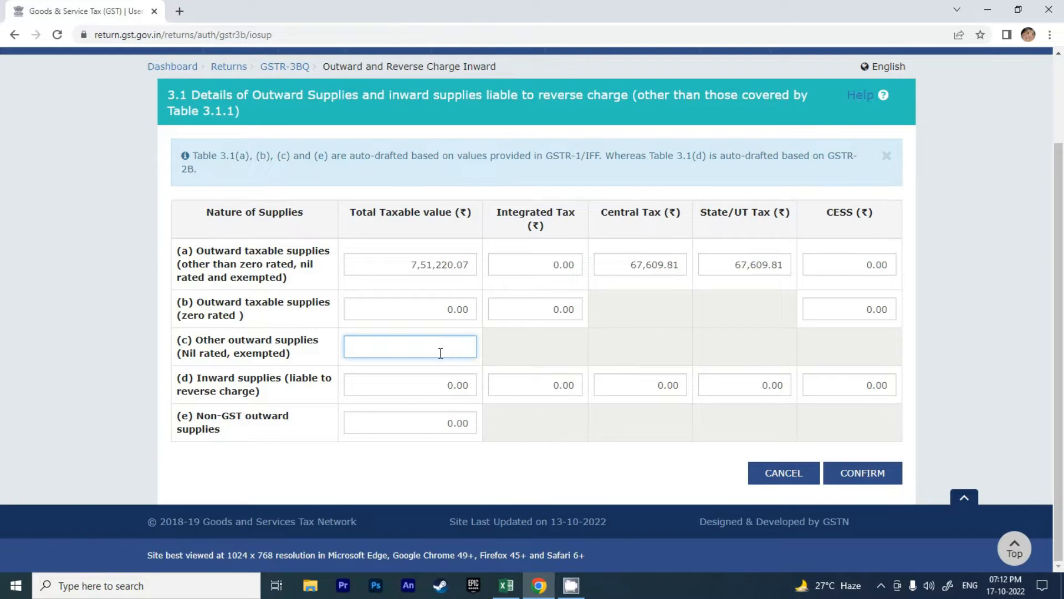
left_click(451, 384)
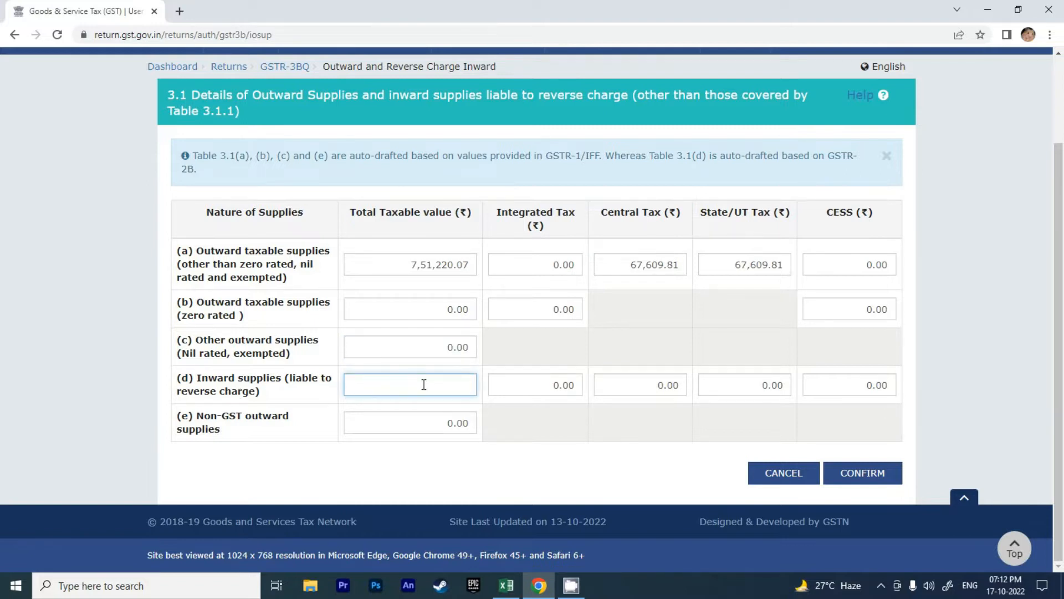
type("12")
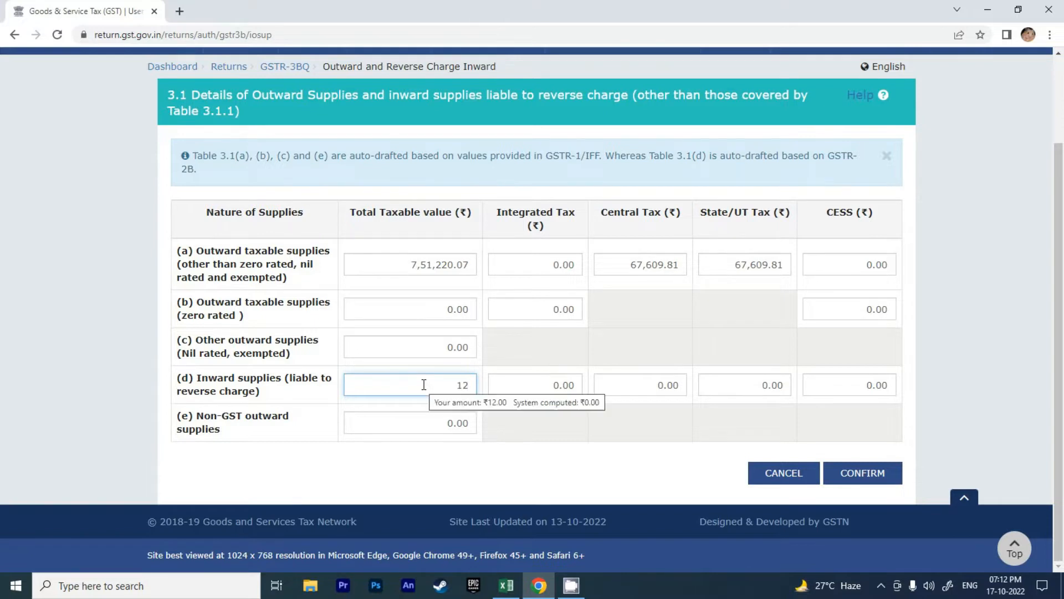
type("100")
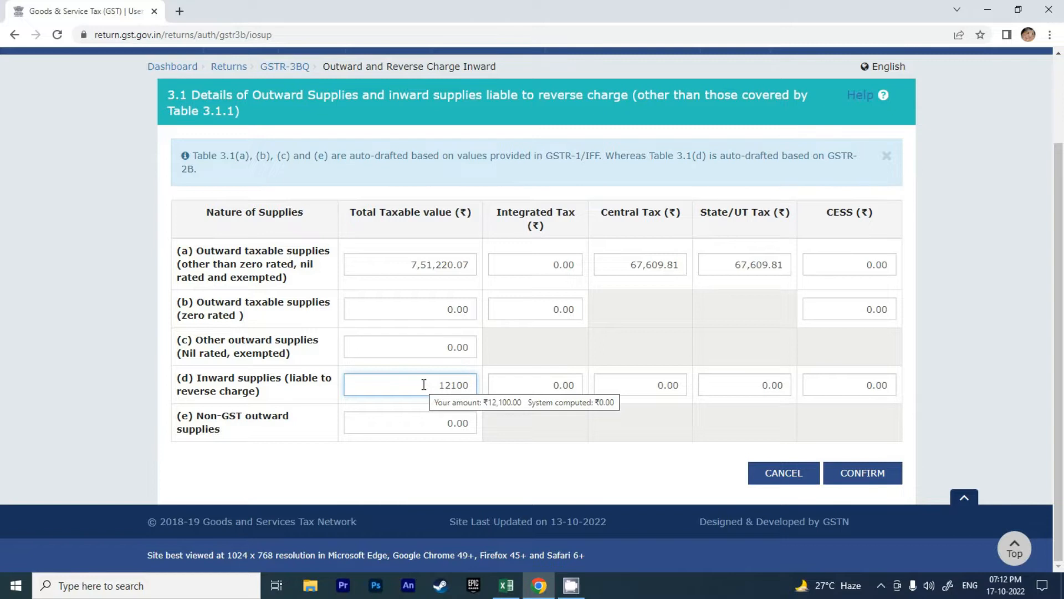
left_click(538, 384)
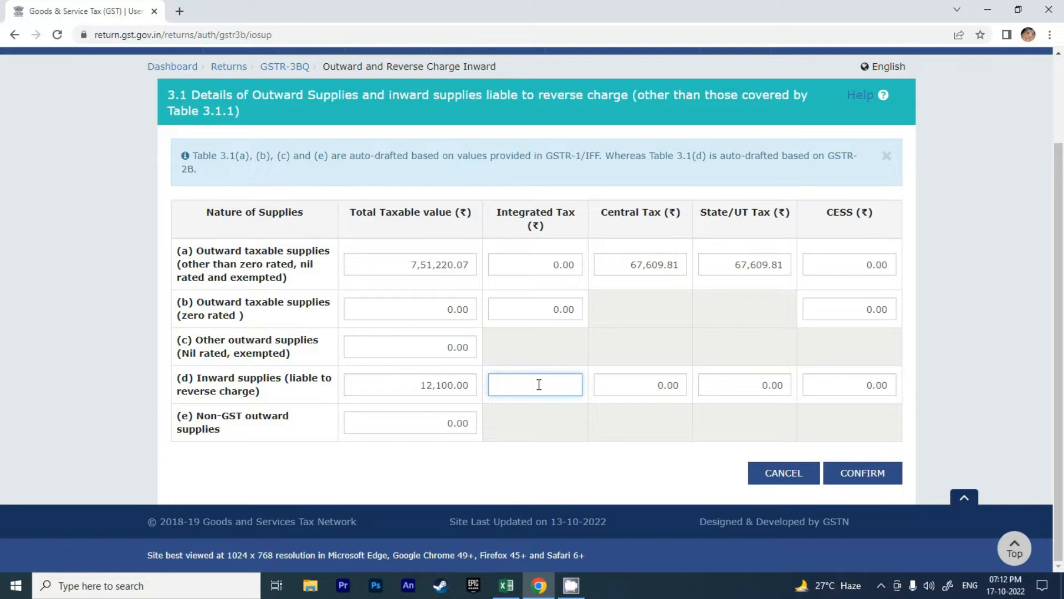
type("605")
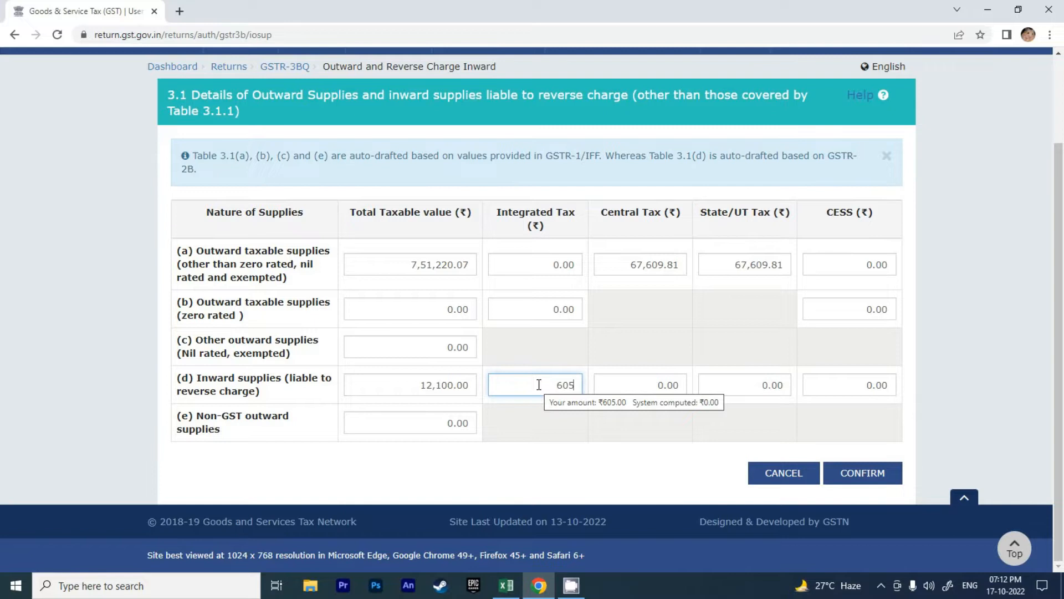
- Review the reverse charge amounts and the outward taxable value, and confirm the table 3.1 details
left_click(464, 385)
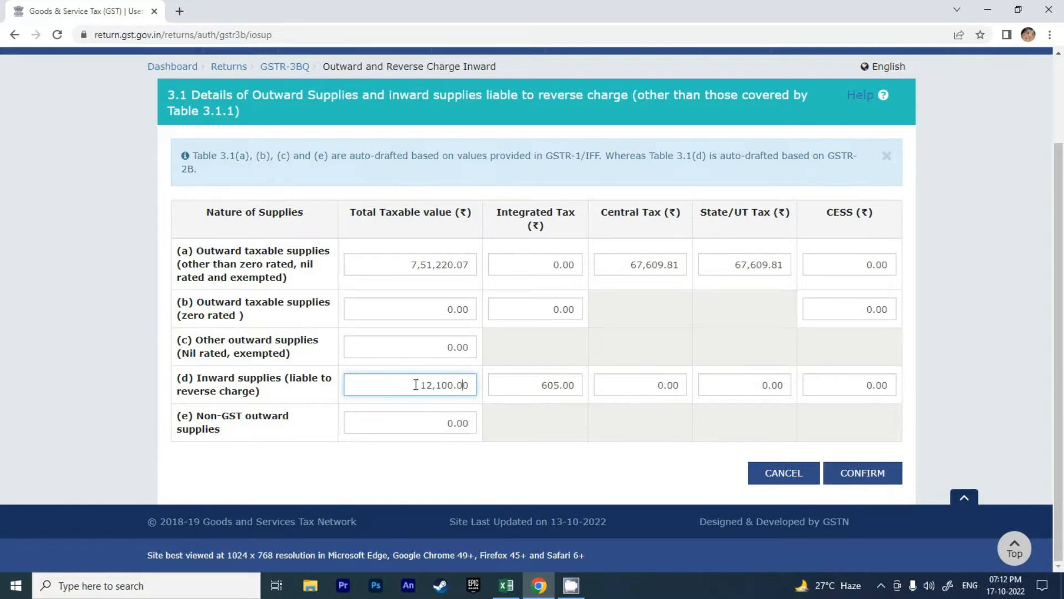
left_click_drag(417, 385, 480, 385)
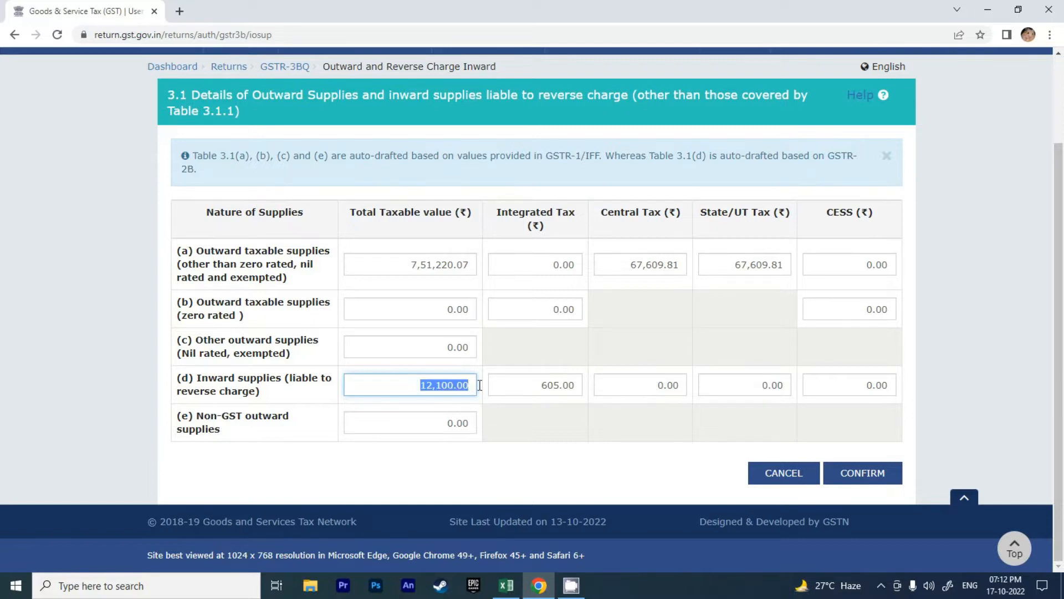
left_click(539, 385)
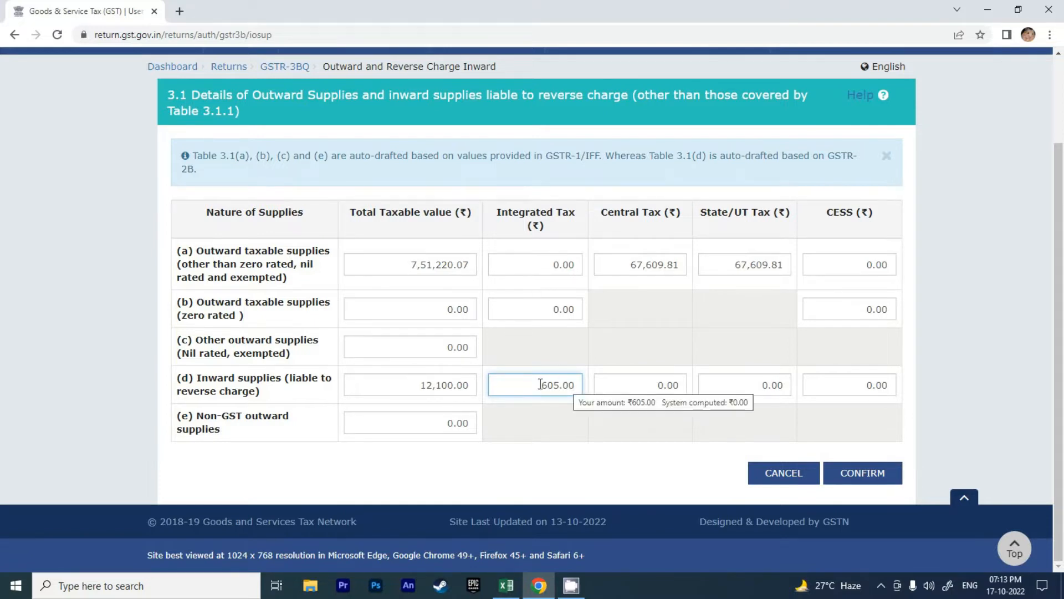
left_click_drag(540, 385, 577, 384)
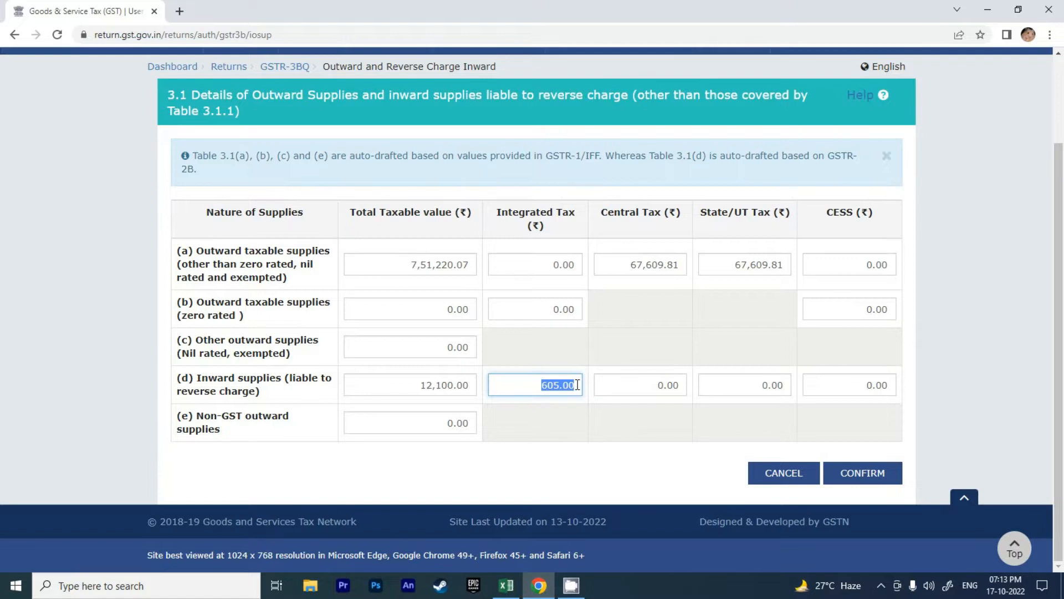
left_click(639, 386)
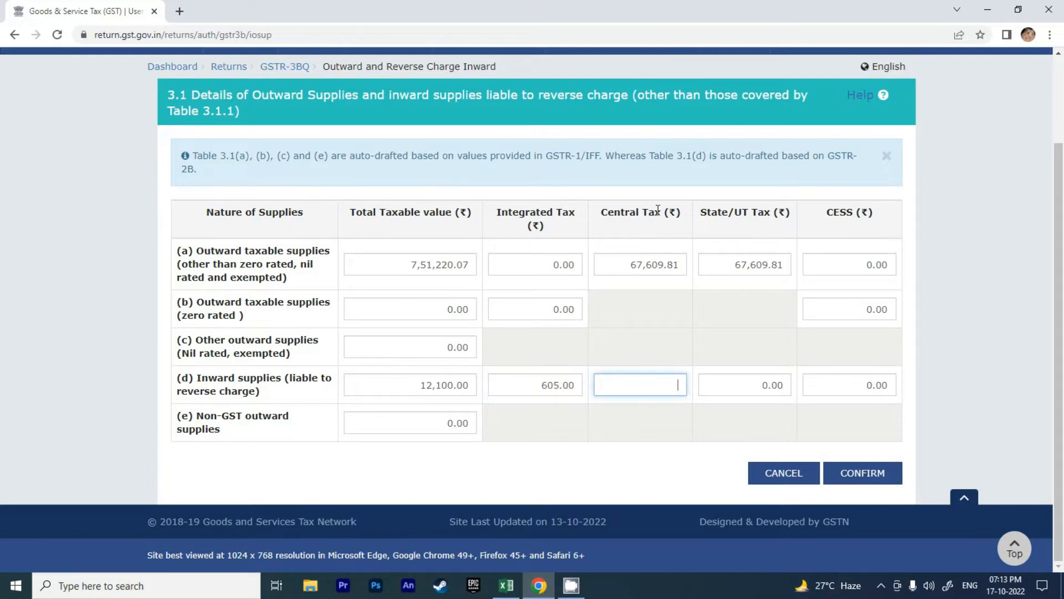
left_click(741, 384)
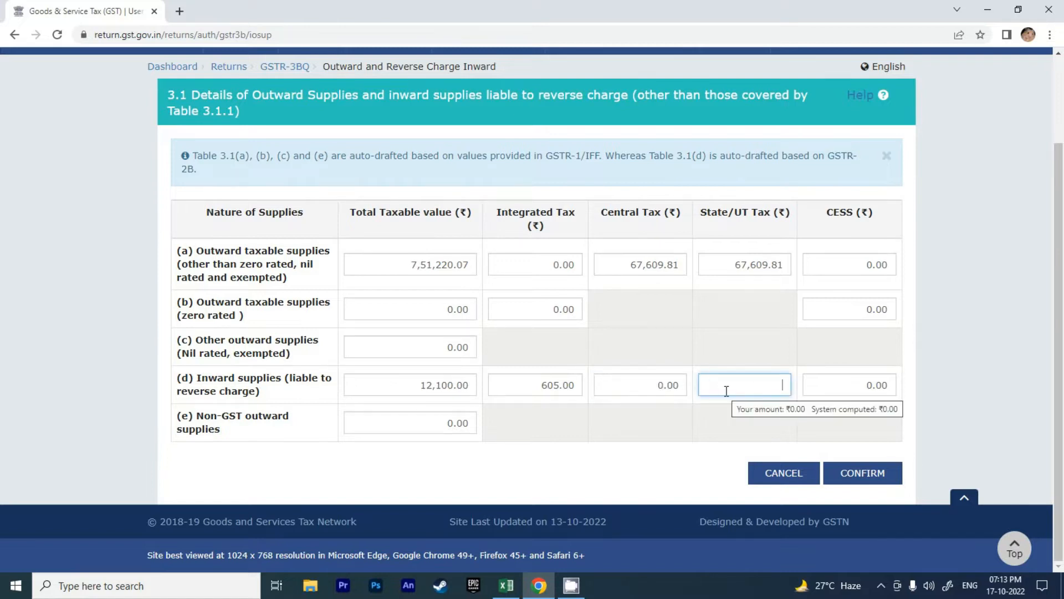
left_click_drag(408, 264, 464, 265)
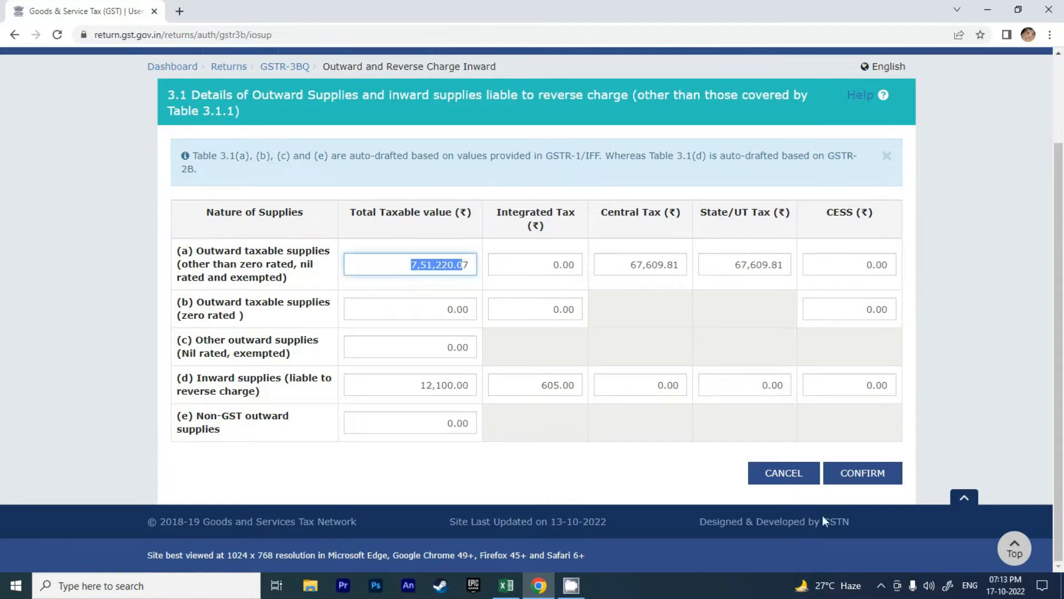
left_click(862, 479)
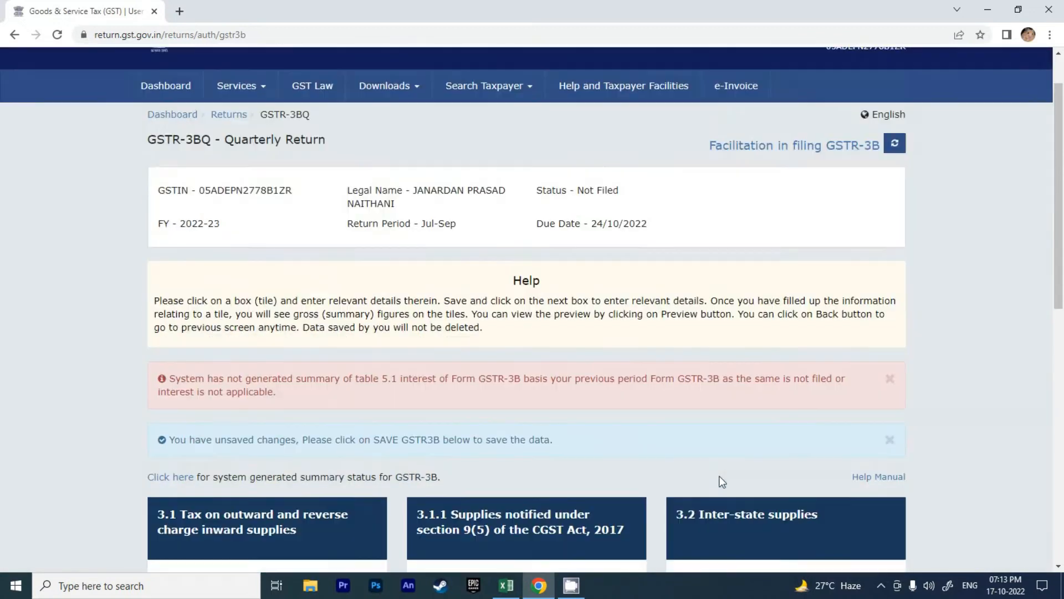
- Open table 3.1.1 for supplies notified under section 9(5), check its taxable value fields, and leave without entering anything
scroll(722, 476, "down", 5)
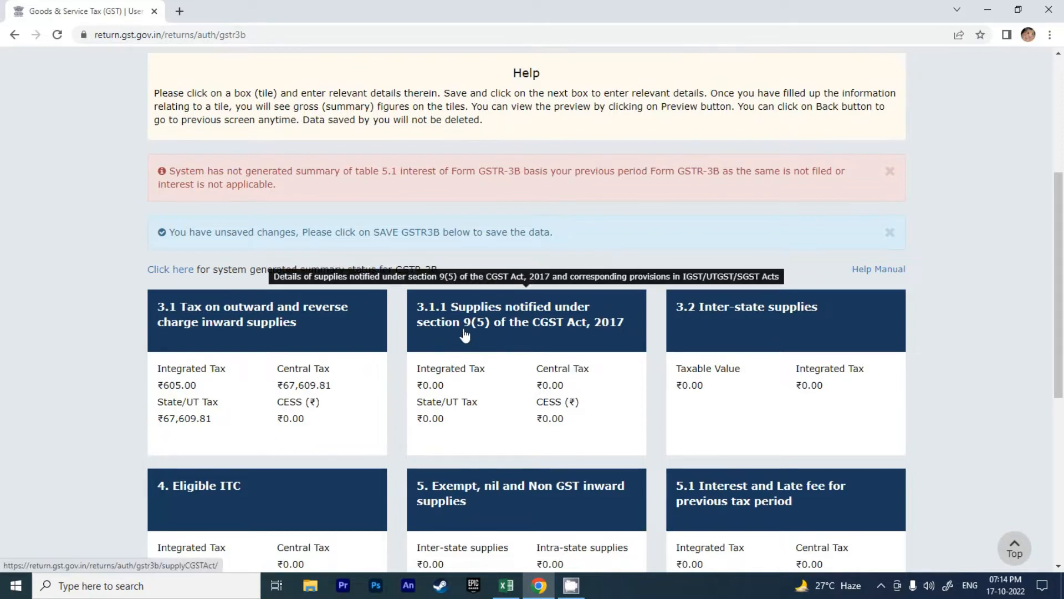
left_click(497, 326)
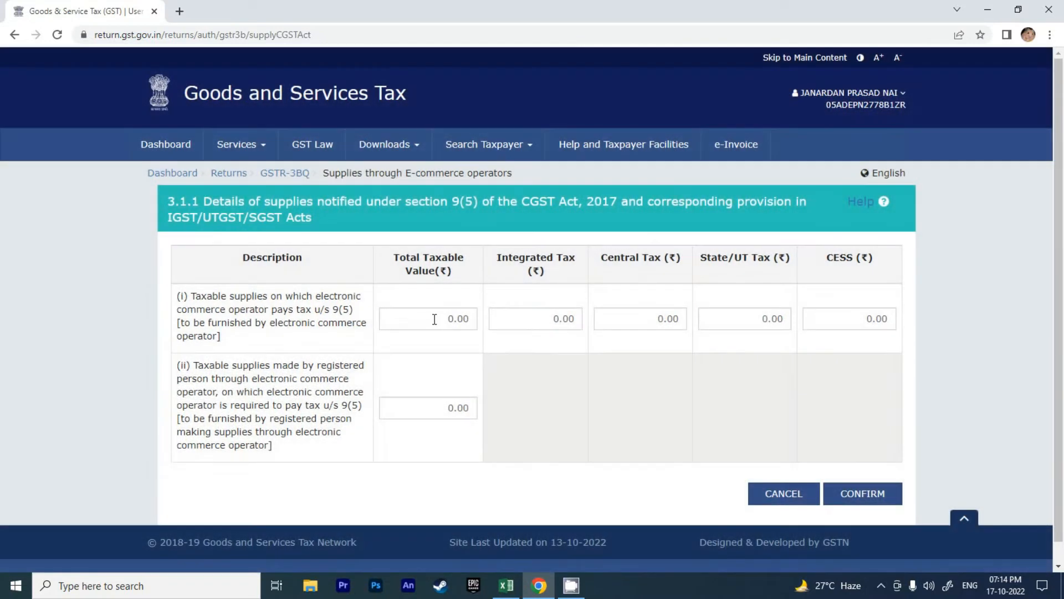
left_click(435, 319)
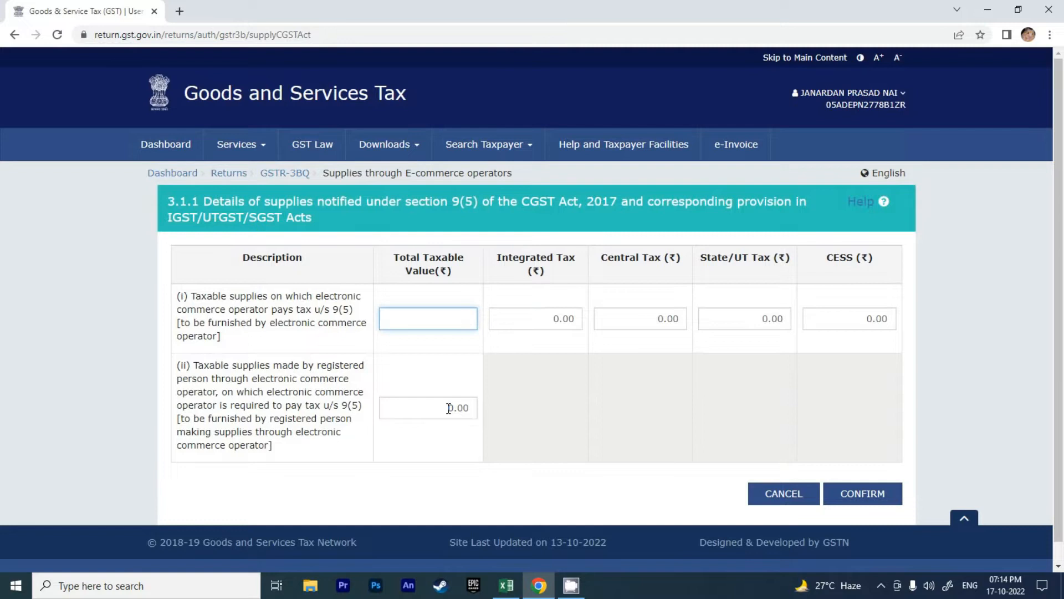
left_click(795, 499)
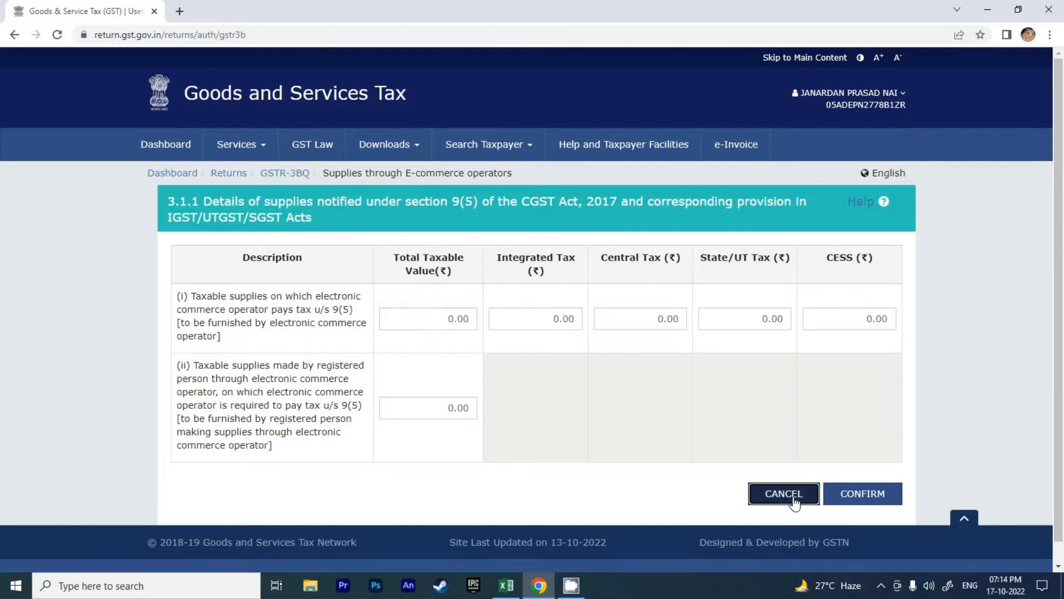
- Review table 3.2 Inter-state supplies for unregistered persons, composition taxable persons and UIN holders, then cancel back to the return summary
scroll(741, 466, "down", 3)
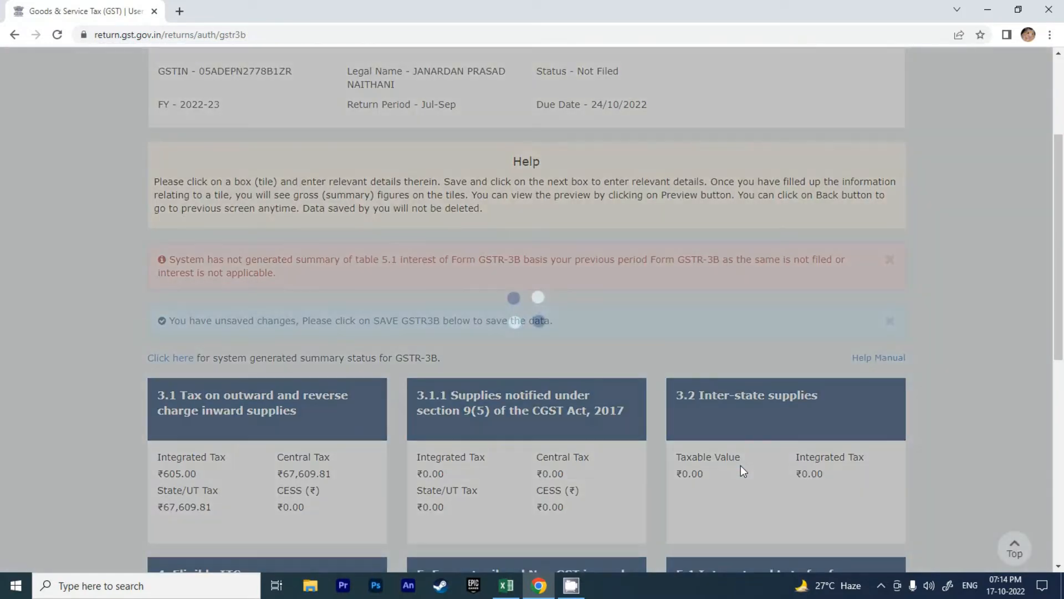
scroll(938, 382, "down", 3)
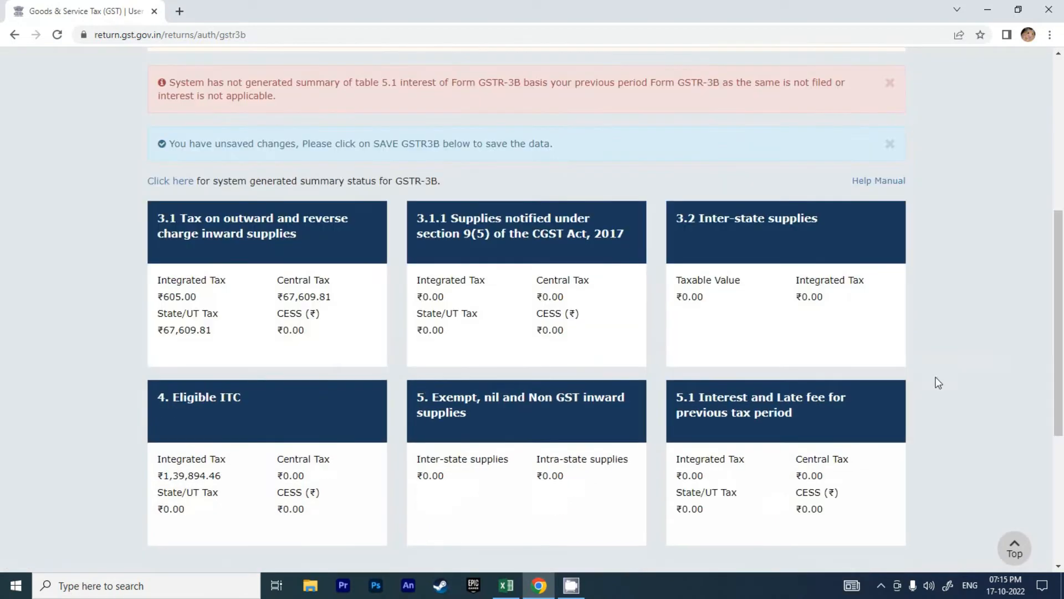
left_click(756, 244)
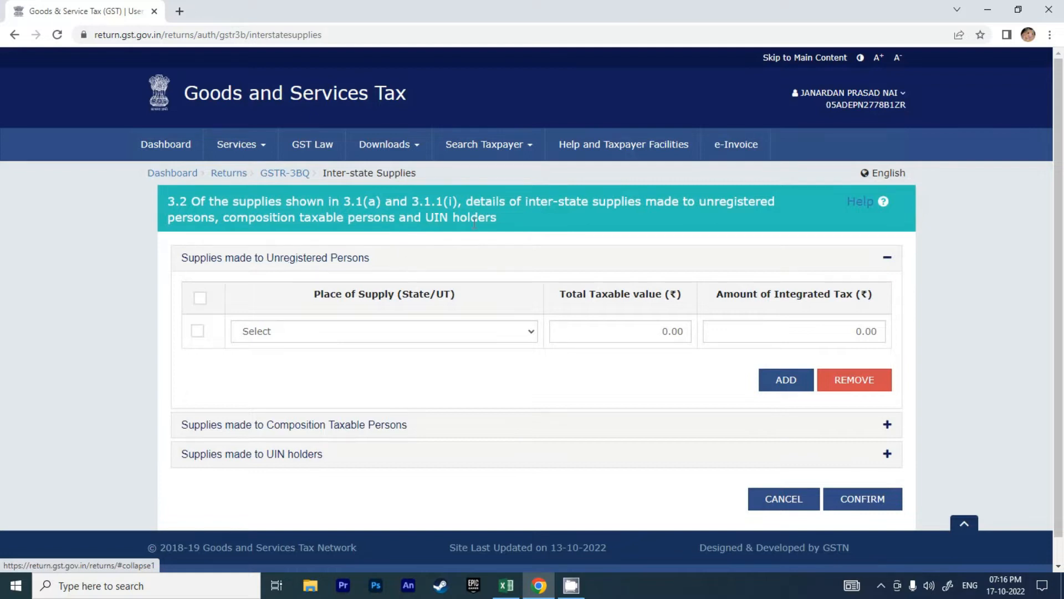
left_click_drag(523, 202, 592, 202)
scroll(573, 218, "down", 1)
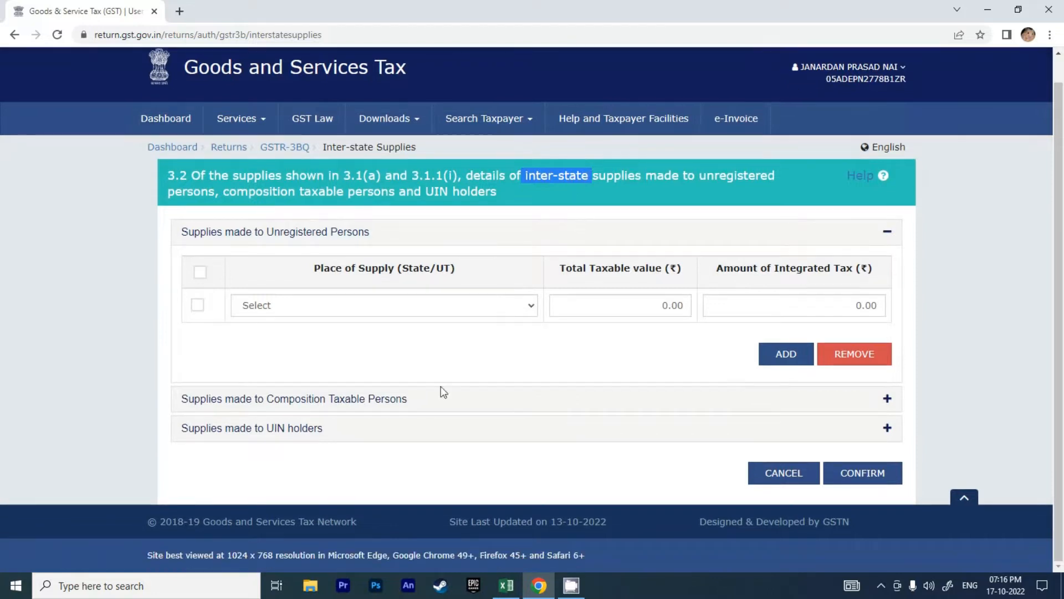
left_click(887, 400)
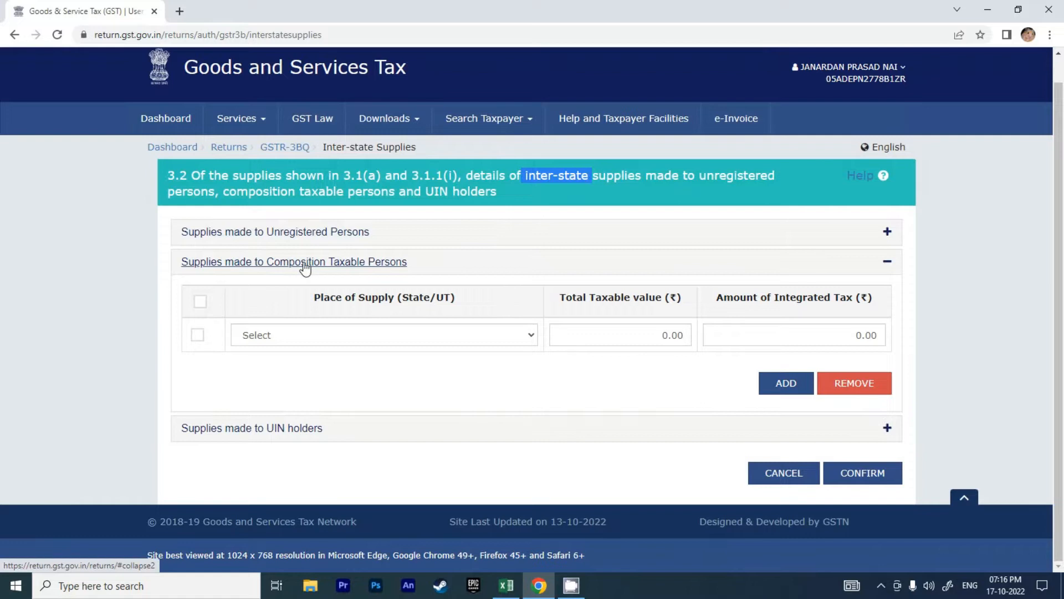
left_click(886, 265)
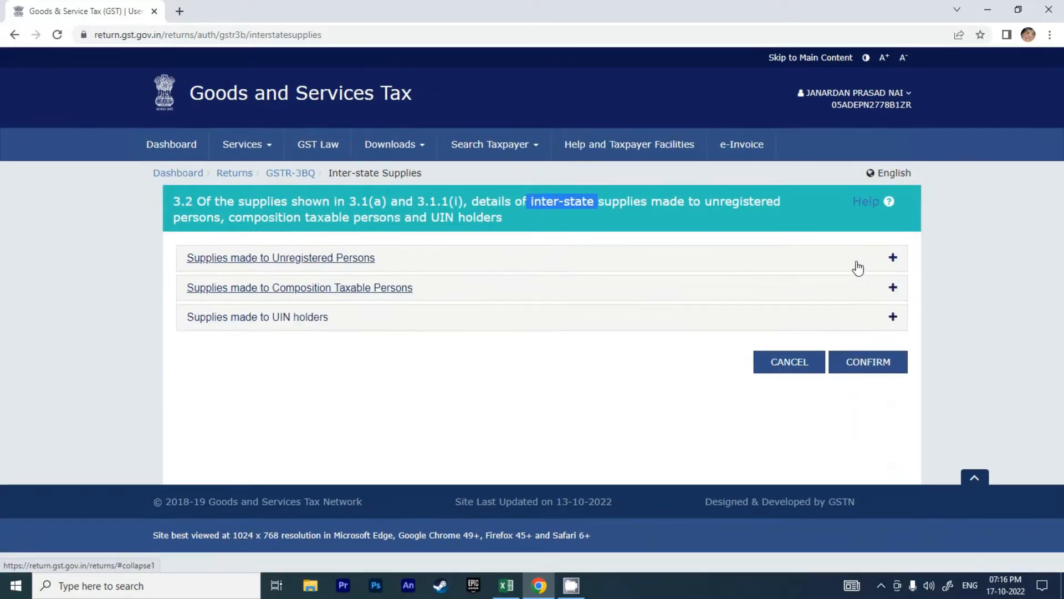
left_click(893, 322)
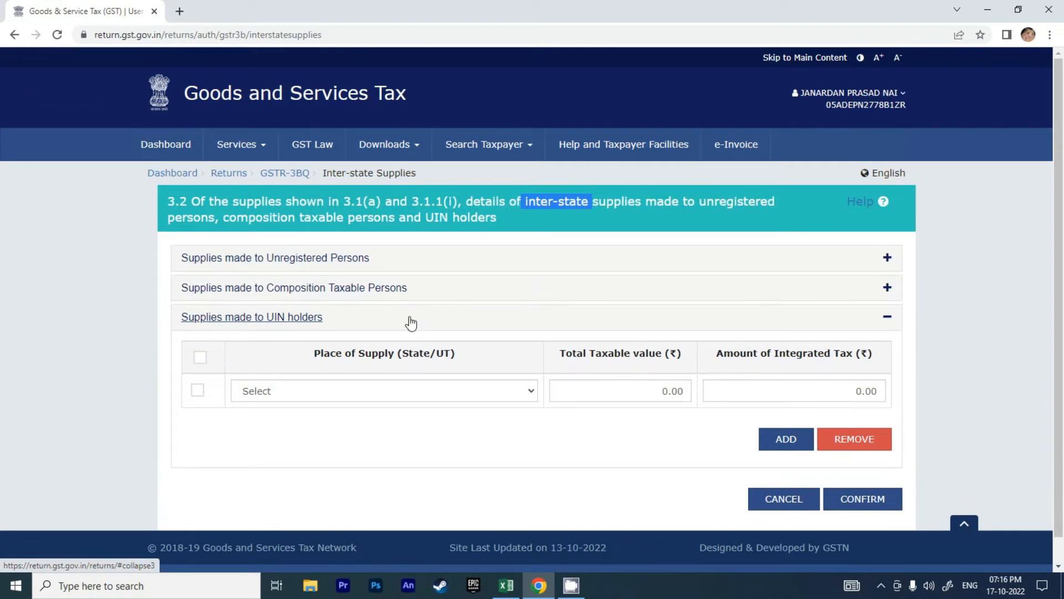
left_click(884, 321)
left_click(788, 368)
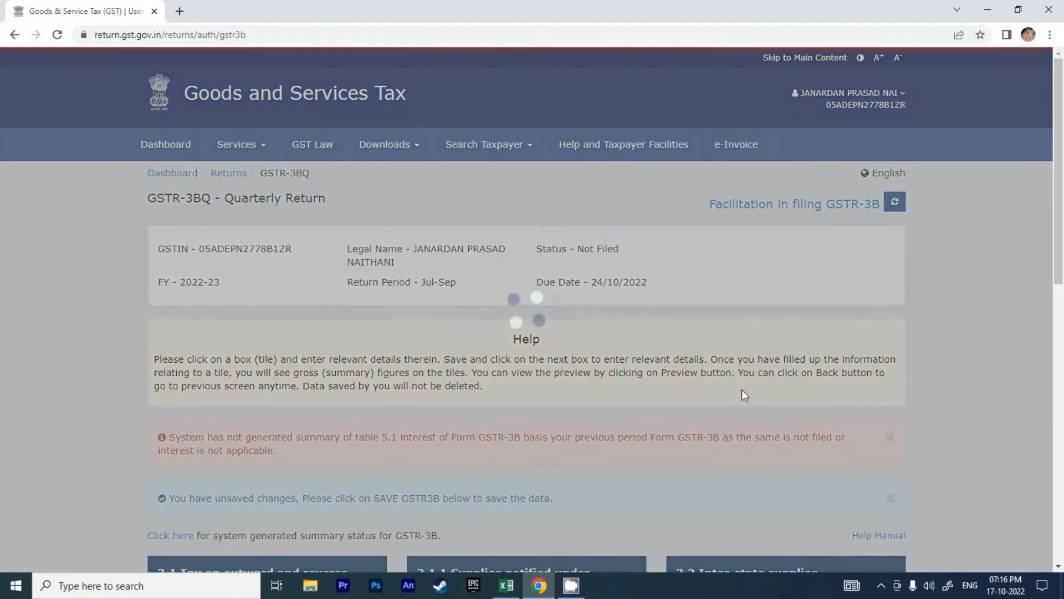
- Open table 4 Eligible ITC and review its sections and the auto-drafted All other ITC row
scroll(693, 451, "down", 7)
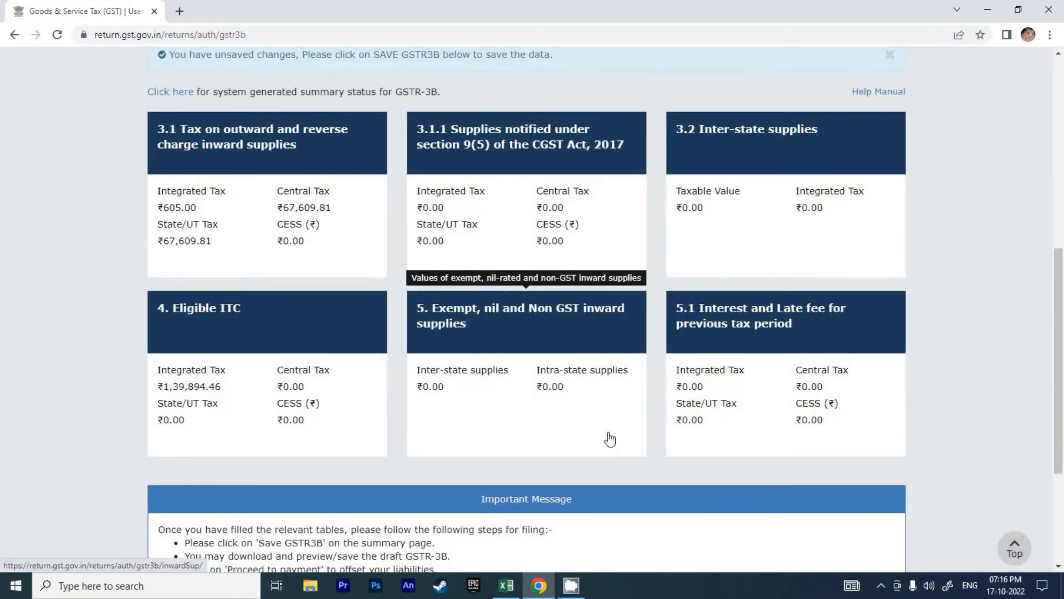
left_click(237, 320)
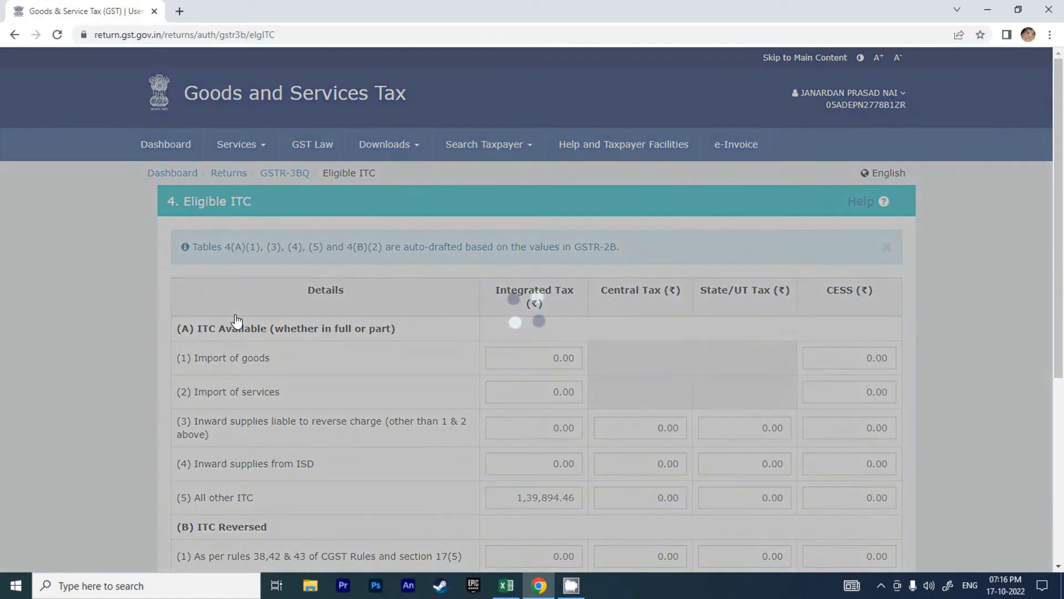
scroll(429, 388, "down", 3)
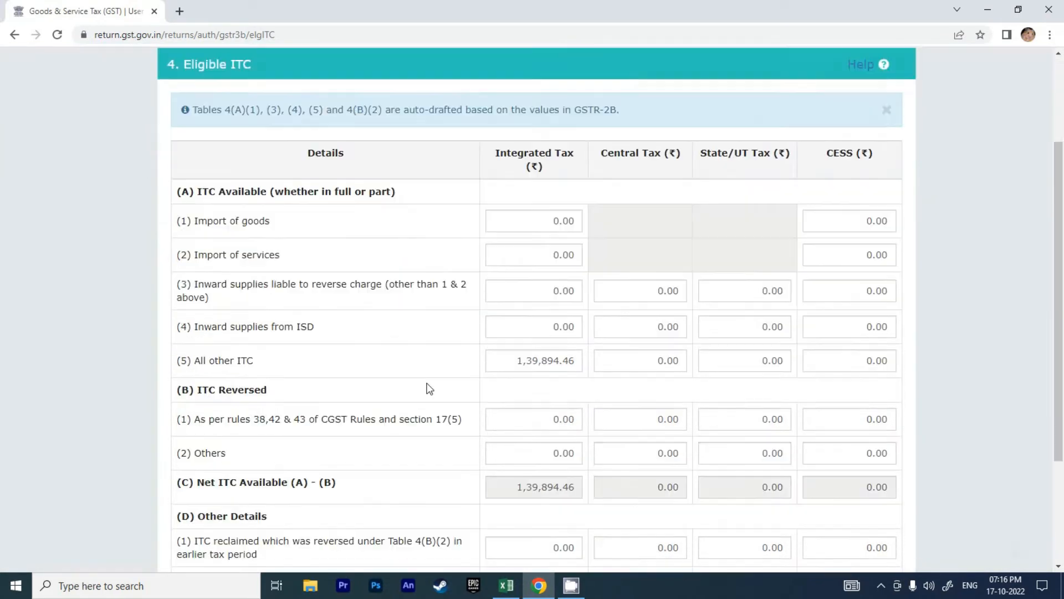
scroll(428, 388, "down", 2)
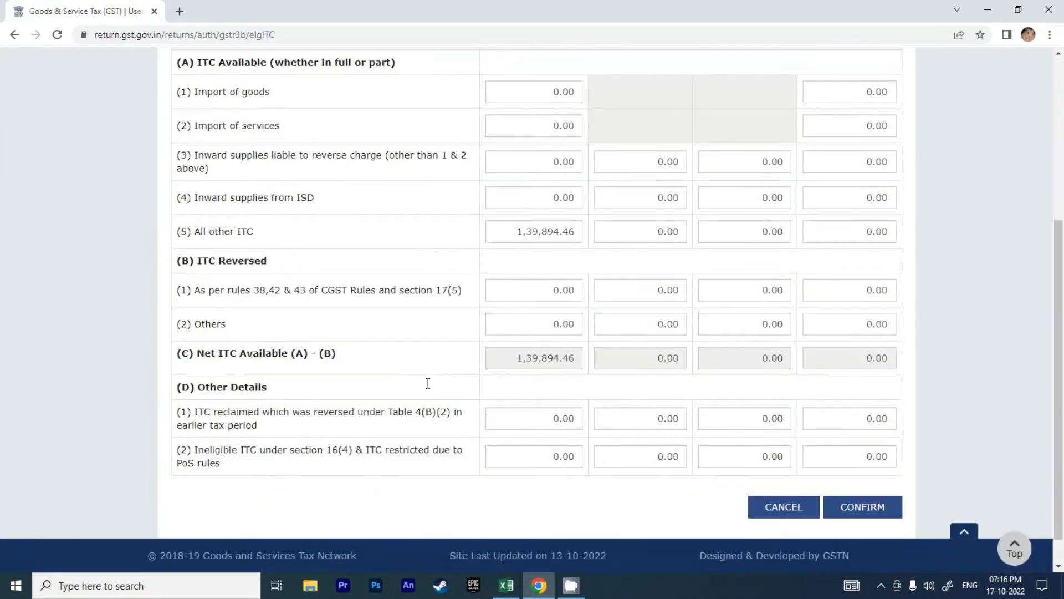
mouse_move(518, 233)
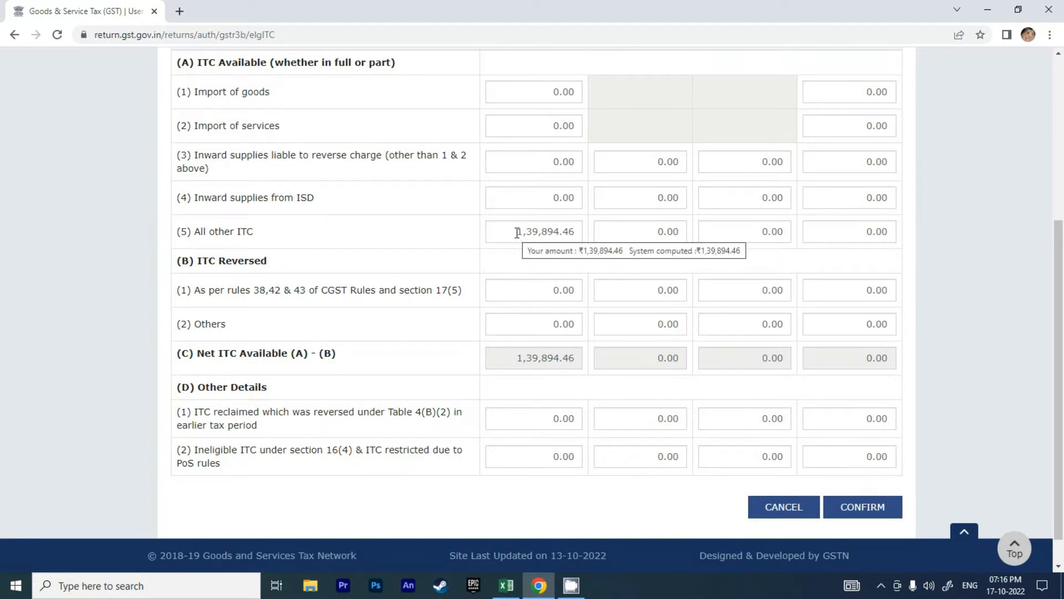
left_click_drag(517, 233, 581, 233)
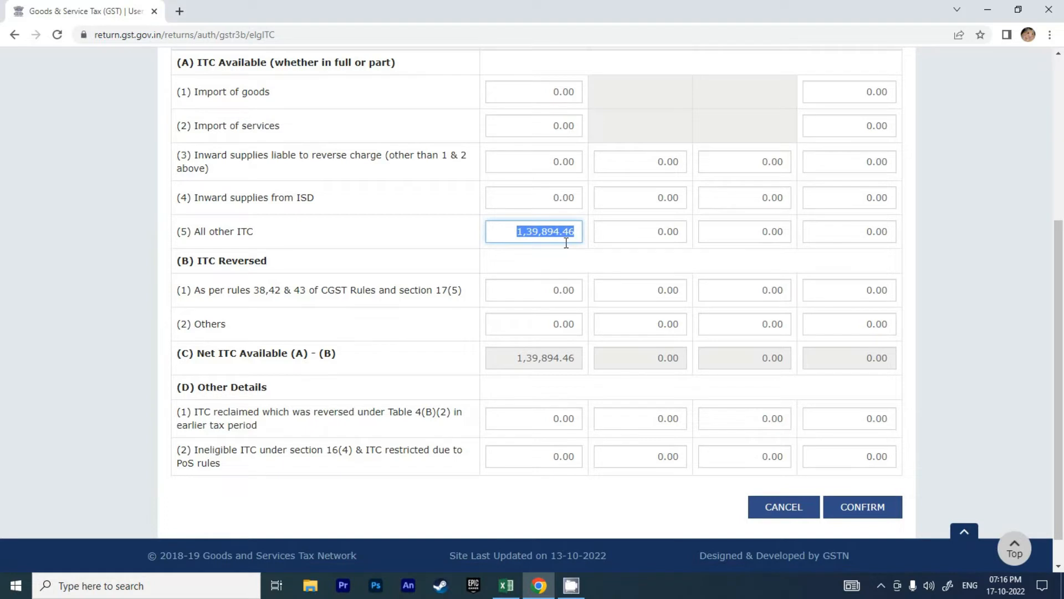
left_click(566, 243)
scroll(580, 288, "up", 2)
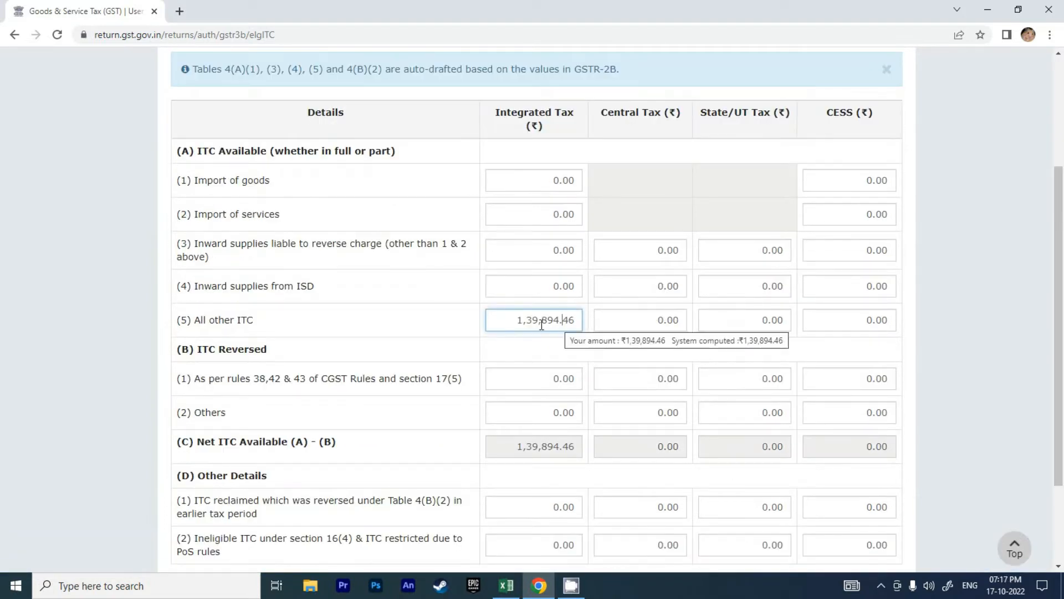
- Examine the Integrated Tax amount under All other ITC and the ITC Reversed entry for rules 38, 42 and 43
left_click_drag(514, 319, 583, 317)
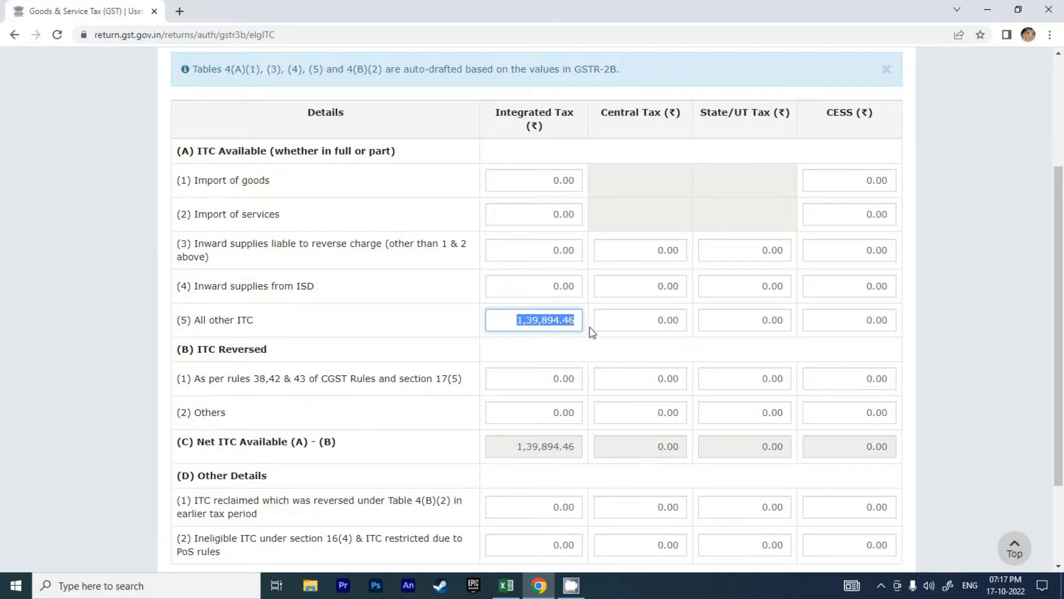
left_click(577, 325)
left_click_drag(518, 322, 580, 323)
left_click(580, 322)
left_click_drag(515, 321, 578, 319)
left_click(514, 320)
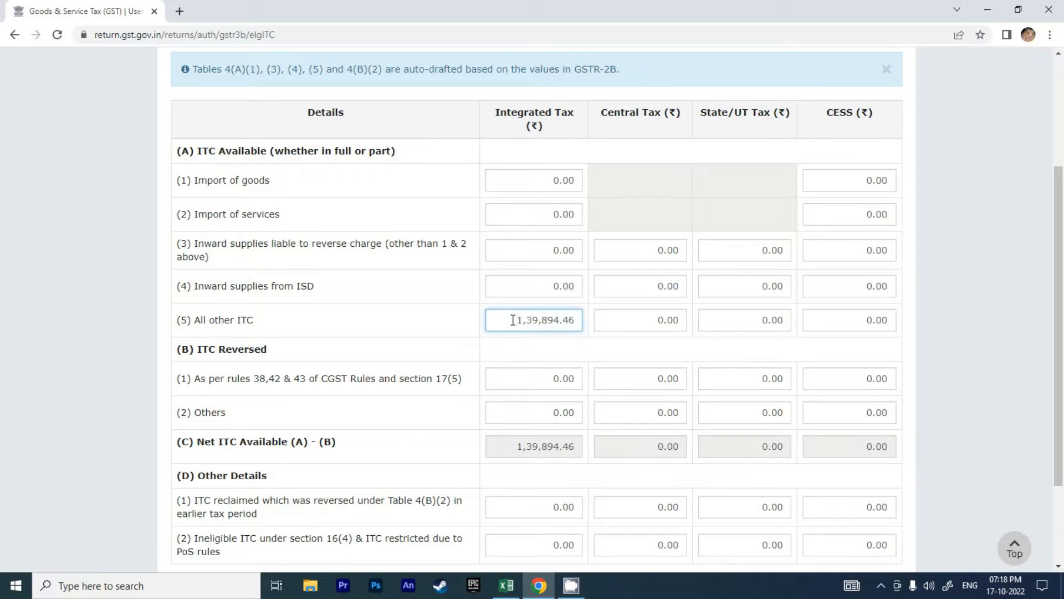
left_click_drag(515, 319, 582, 320)
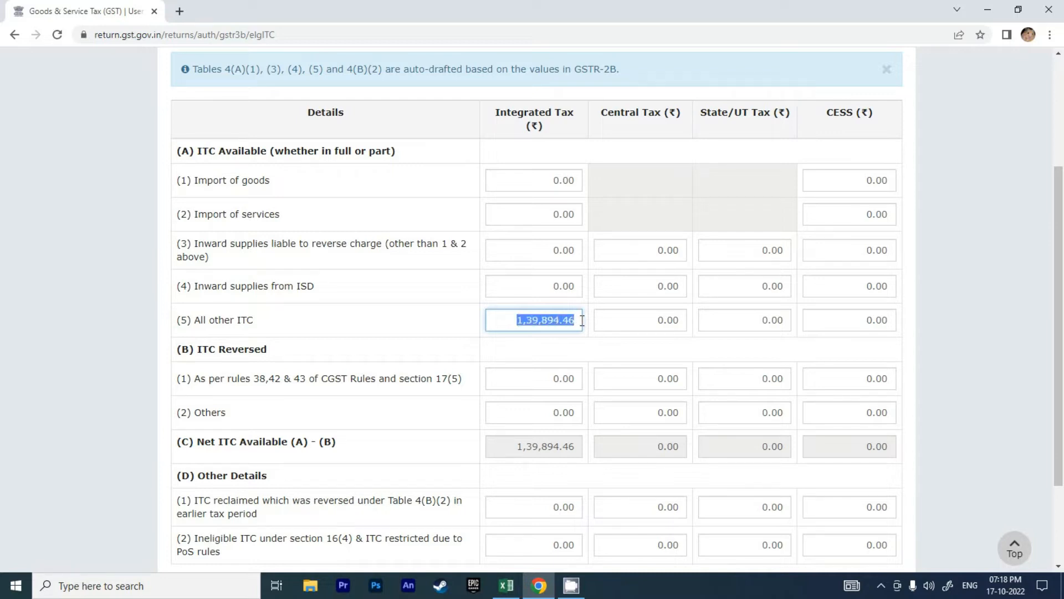
left_click(543, 376)
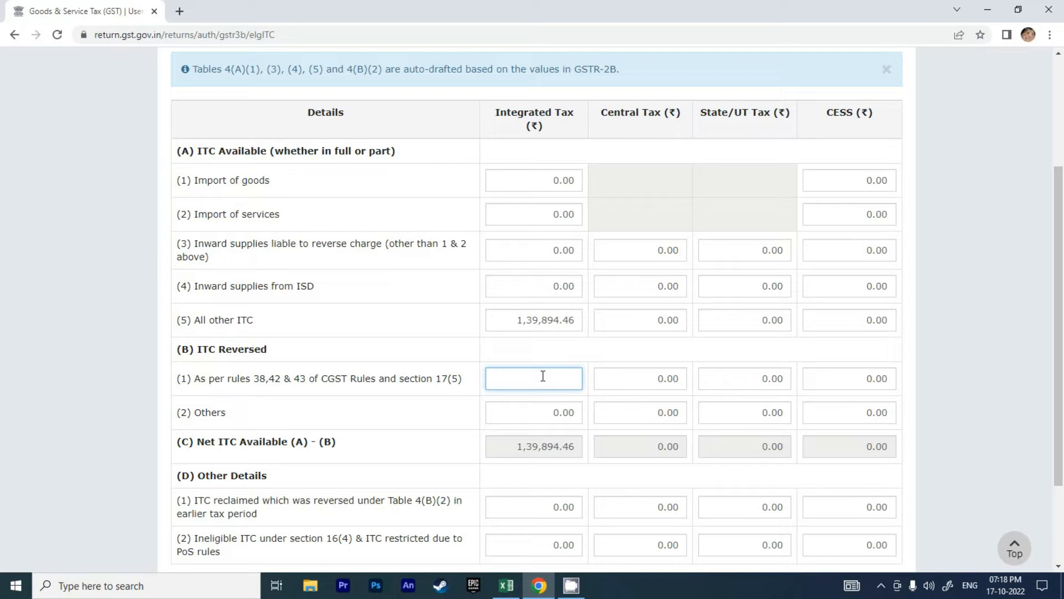
- Under ITC Available, enter Integrated Tax of 605 for inward supplies liable to reverse charge and confirm table 4
left_click(552, 252)
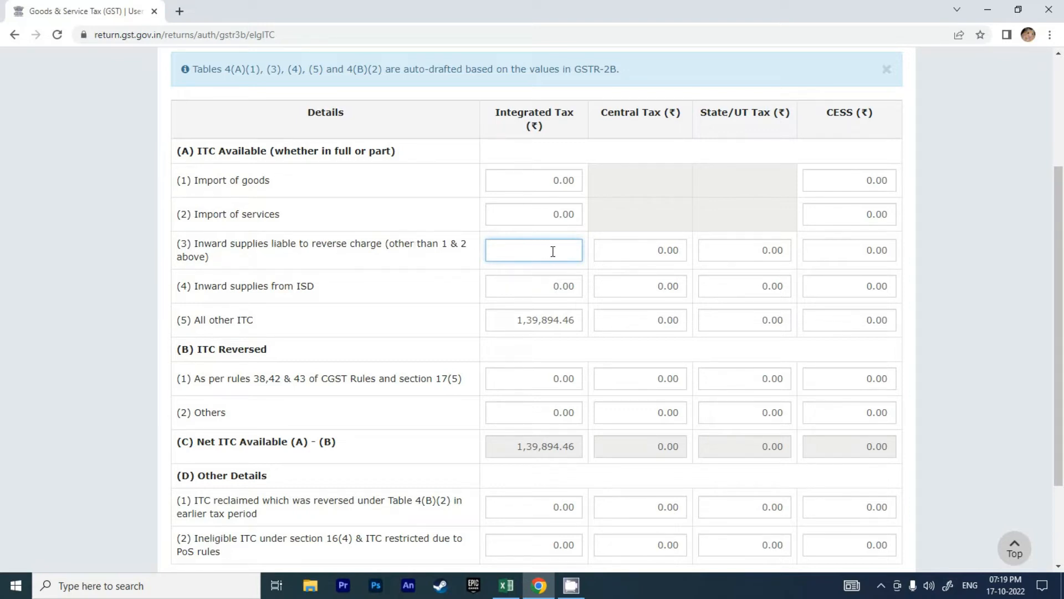
type("605")
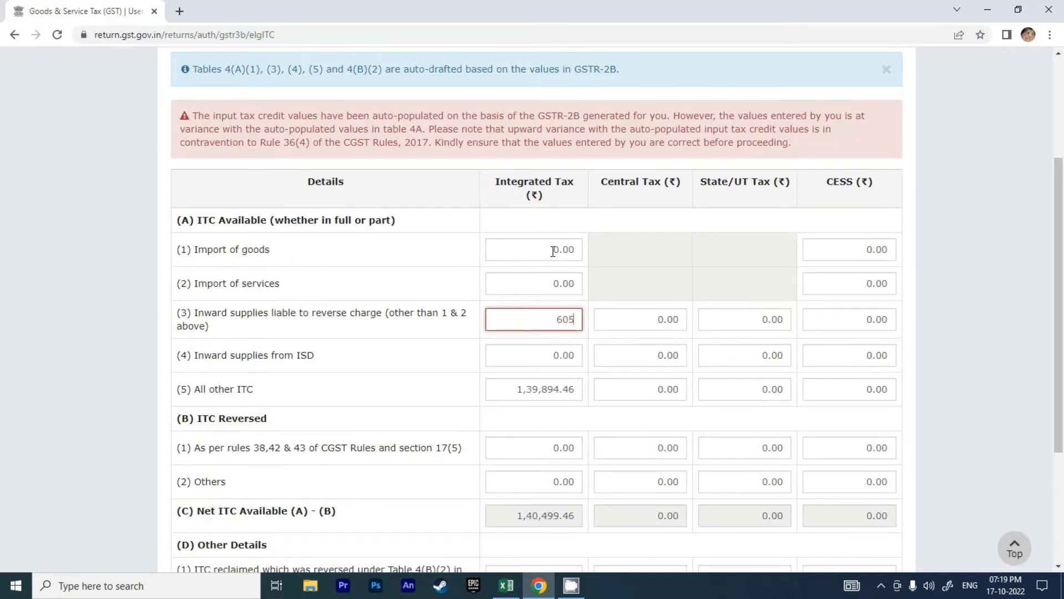
left_click(616, 320)
left_click_drag(544, 319, 578, 318)
scroll(617, 374, "down", 3)
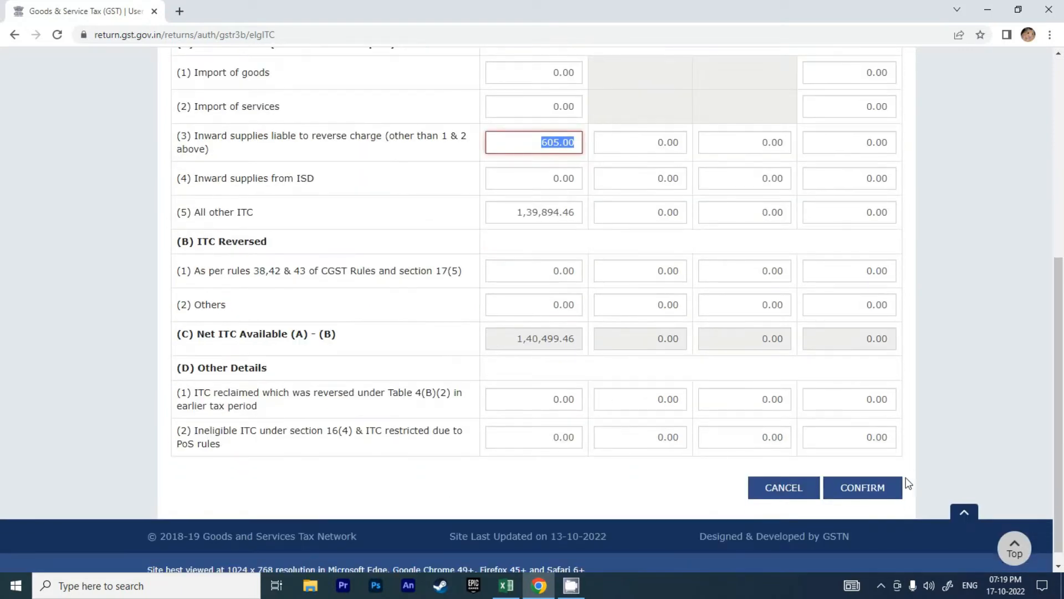
scroll(637, 335, "up", 2)
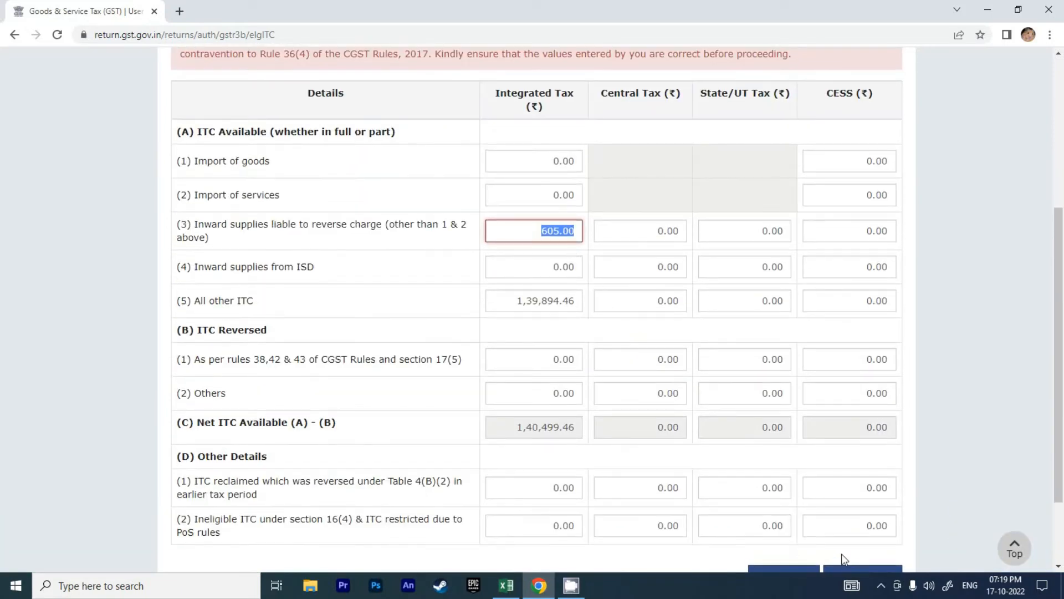
scroll(841, 548, "down", 2)
left_click(860, 492)
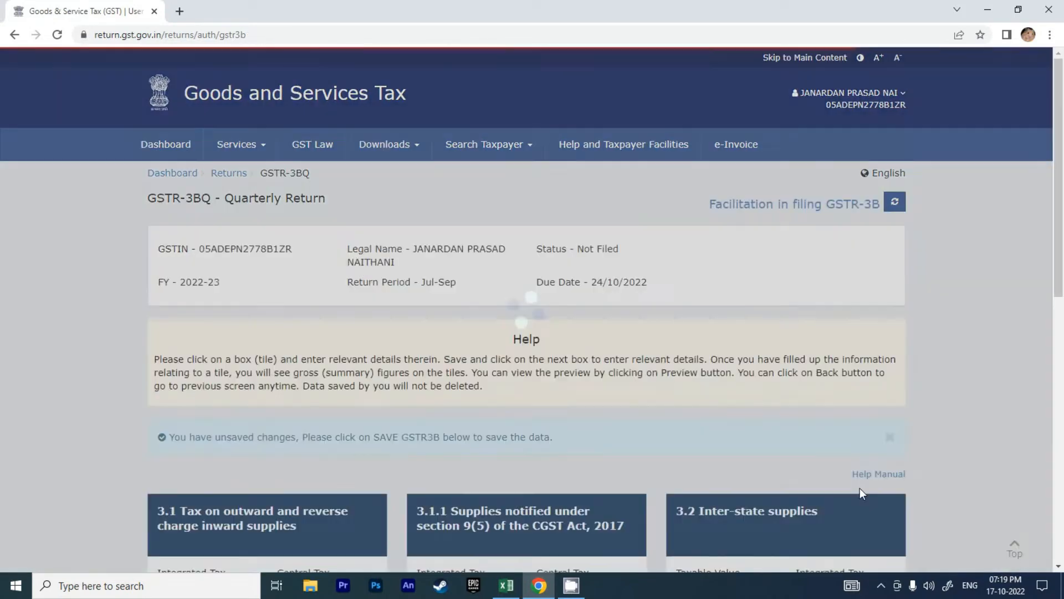
- Reopen table 3.1, check the reverse charge taxable value and Integrated Tax against the ITC claimed, and cancel back to the summary
scroll(650, 428, "down", 8)
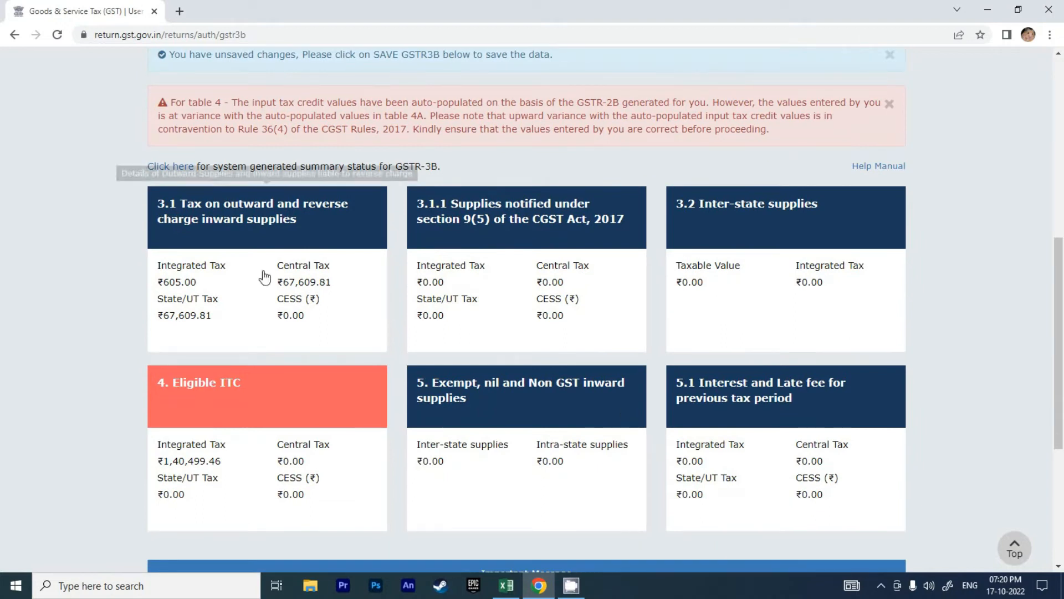
left_click(258, 221)
left_click(533, 276)
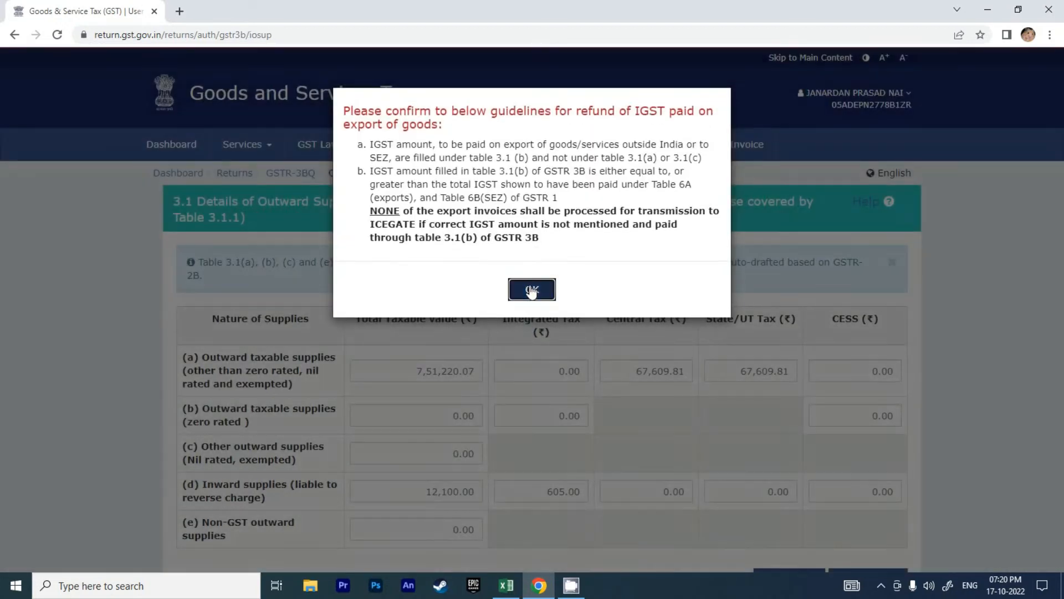
scroll(614, 444, "down", 2)
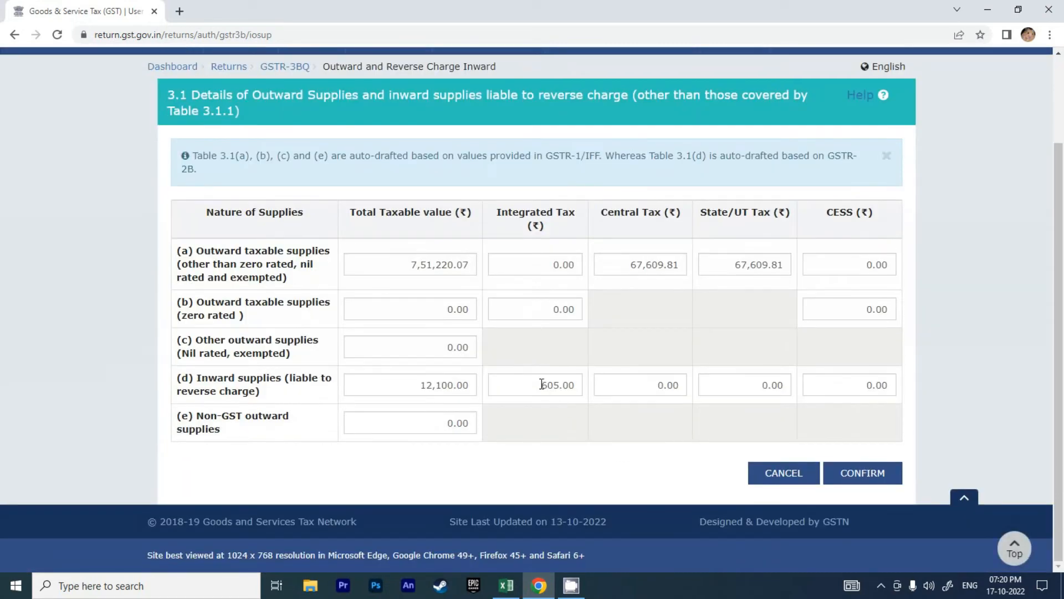
left_click_drag(541, 383, 581, 384)
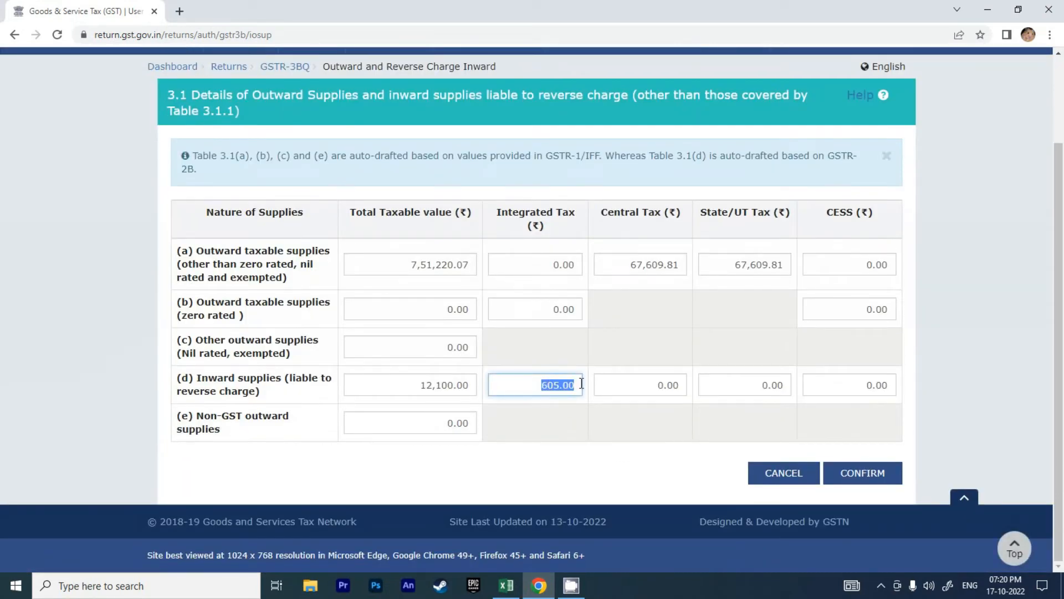
left_click(470, 384)
left_click_drag(542, 385, 575, 384)
left_click(791, 475)
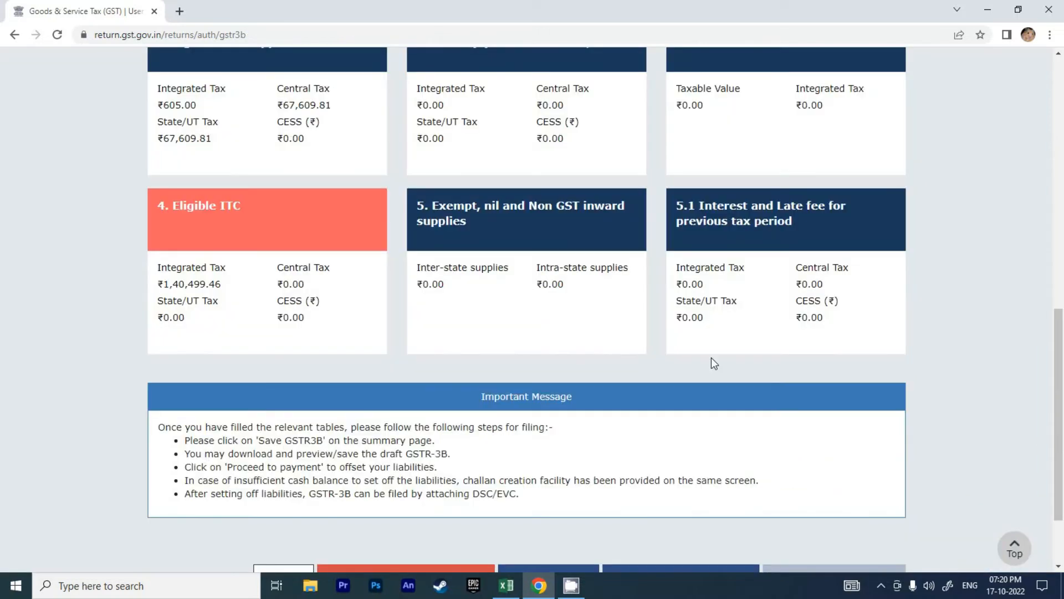
- Open table 5 for exempt, nil-rated and non-GST inward supplies, check its rows, and cancel back to the summary
left_click(492, 219)
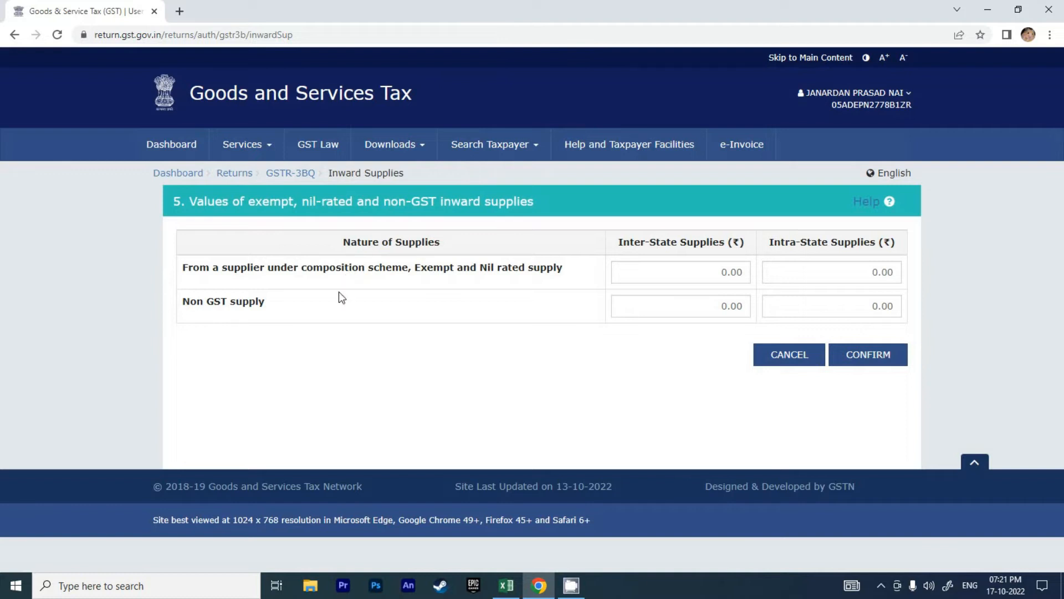
mouse_move(193, 202)
left_mouse_down()
mouse_move(444, 202)
mouse_move(171, 202)
left_mouse_up()
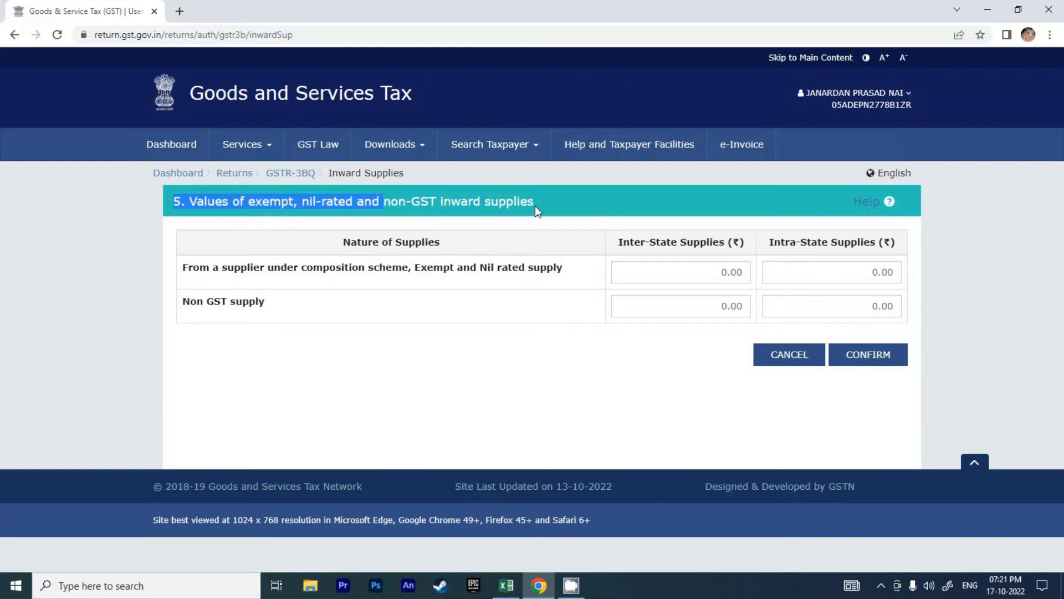
left_click(787, 359)
- Save the GSTR-3B return from the summary page
scroll(689, 385, "down", 5)
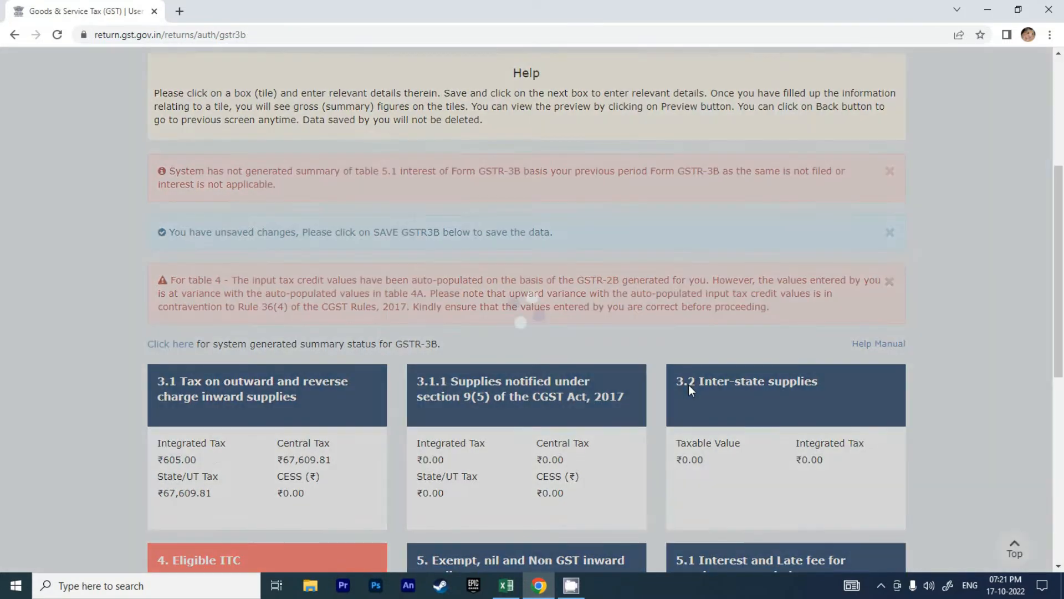
scroll(688, 388, "down", 5)
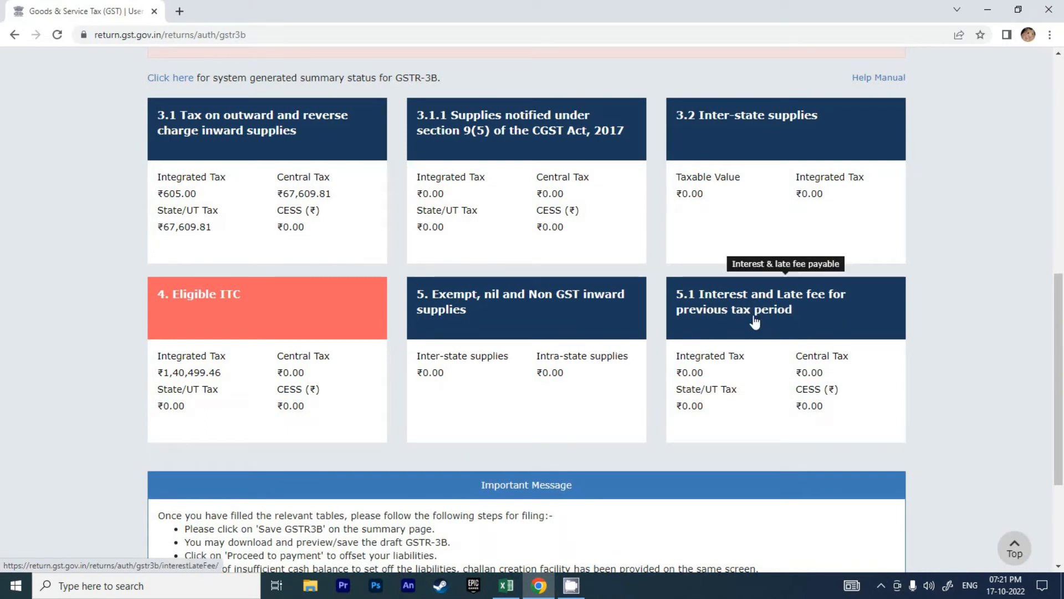
scroll(733, 342, "down", 3)
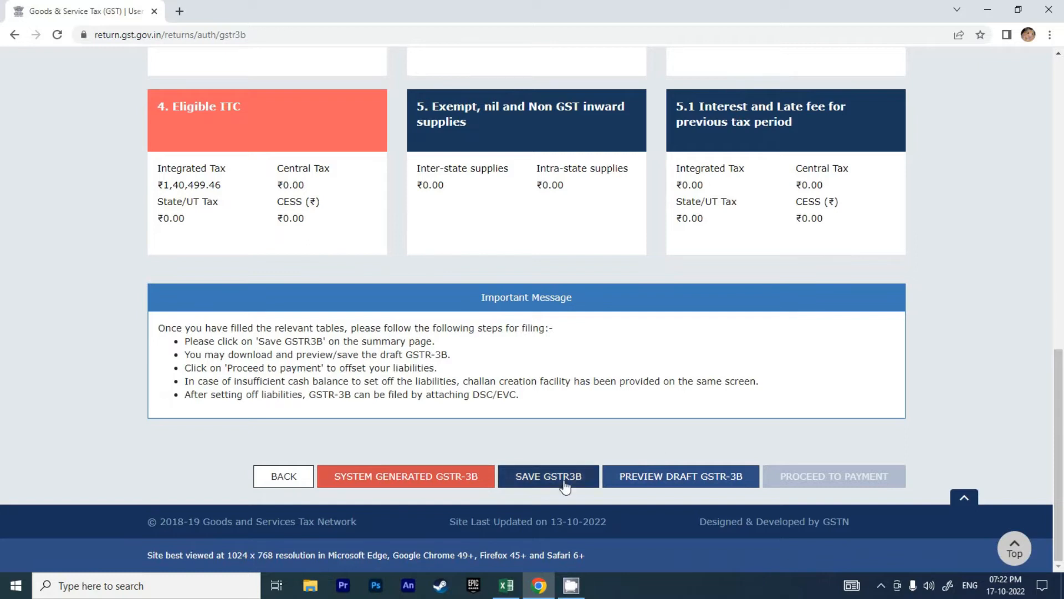
left_click(547, 478)
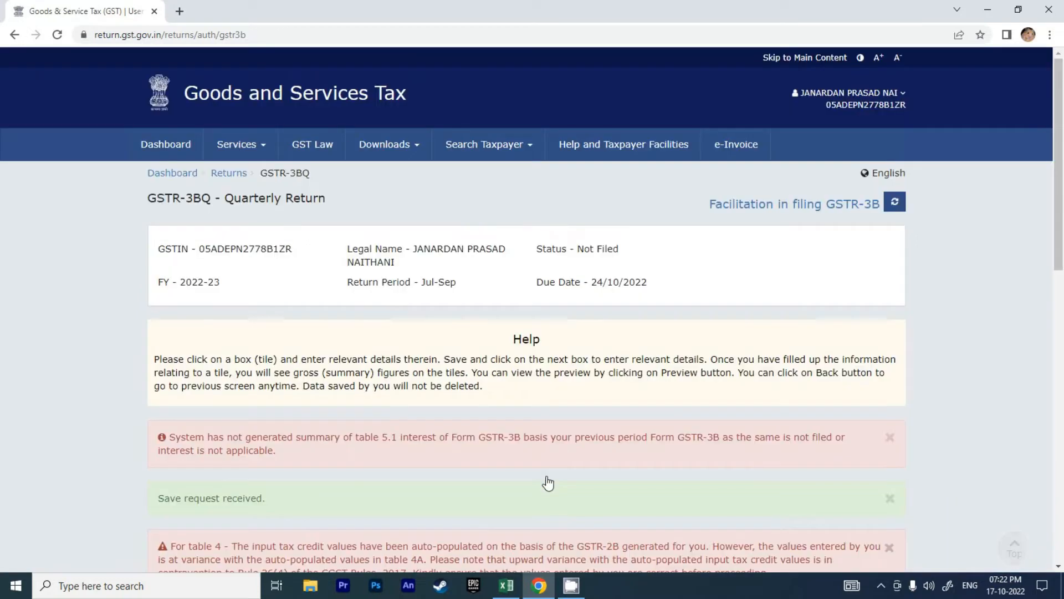
- Download the draft GSTR-3B preview and open the PDF
scroll(544, 480, "down", 2)
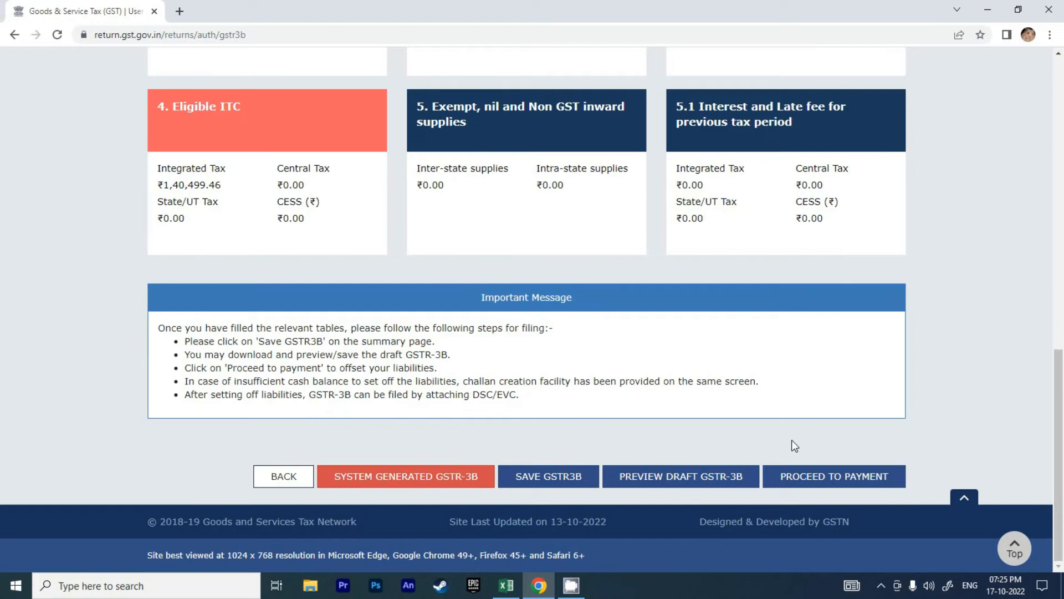
left_click(676, 481)
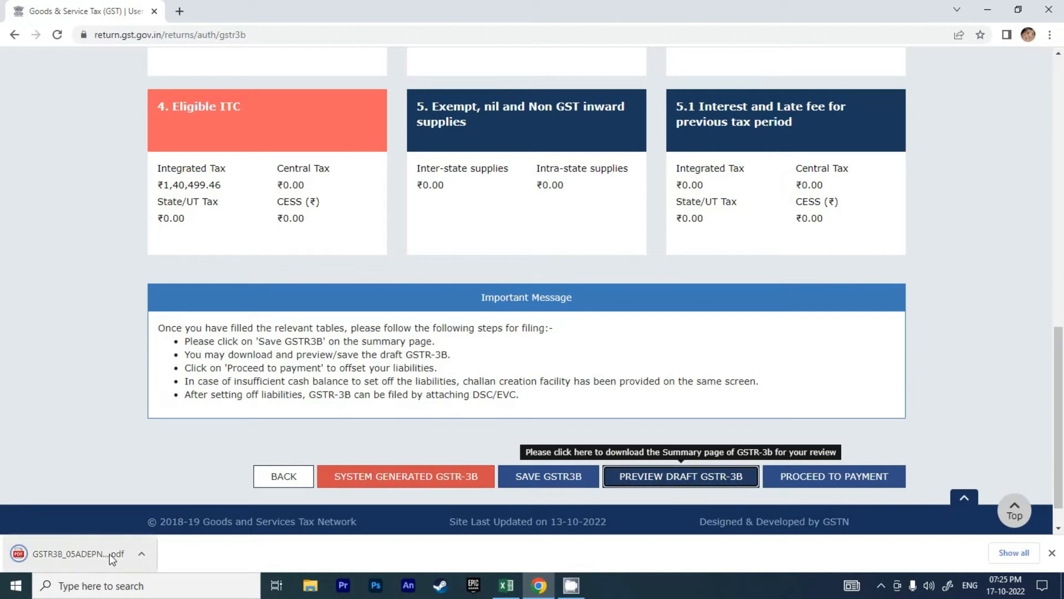
left_click(142, 554)
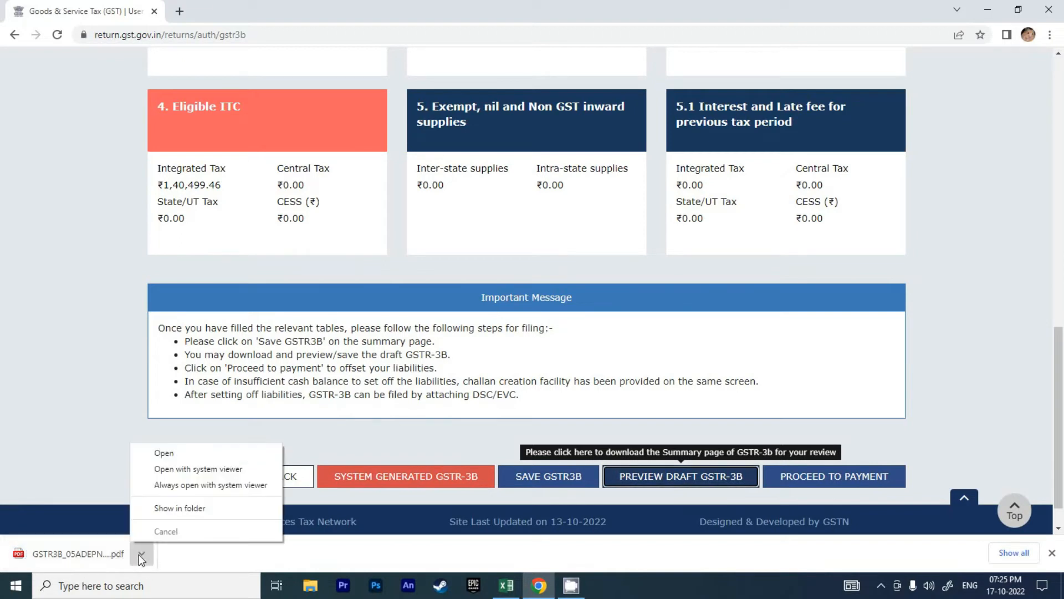
left_click(166, 455)
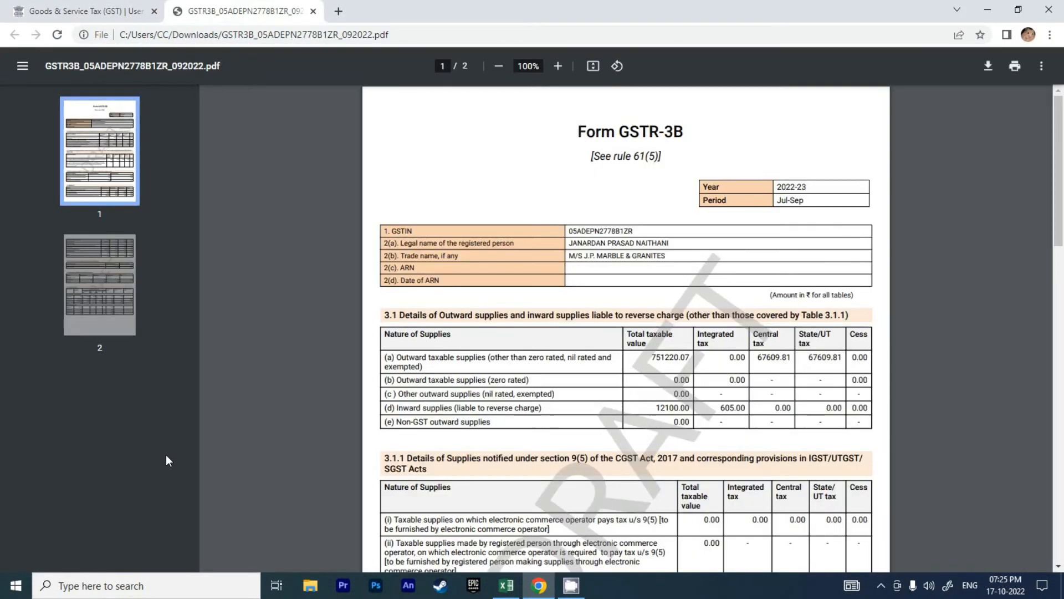
- Check the taxable value and tax amounts in table 3.1 of the draft PDF
scroll(646, 367, "down", 3)
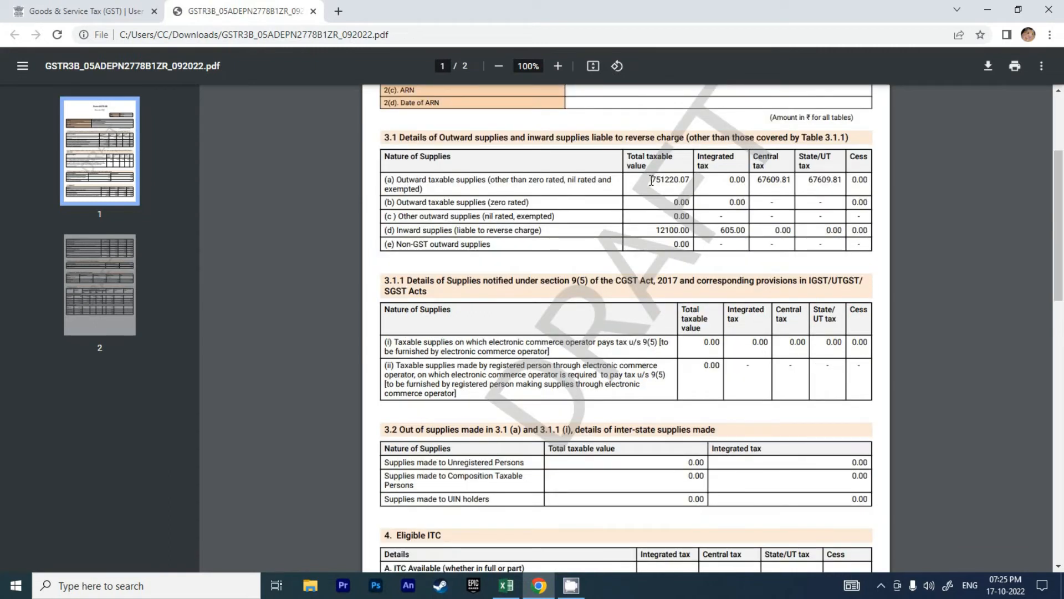
left_click_drag(651, 180, 696, 180)
left_click(769, 181)
scroll(745, 258, "down", 3)
scroll(746, 258, "up", 3)
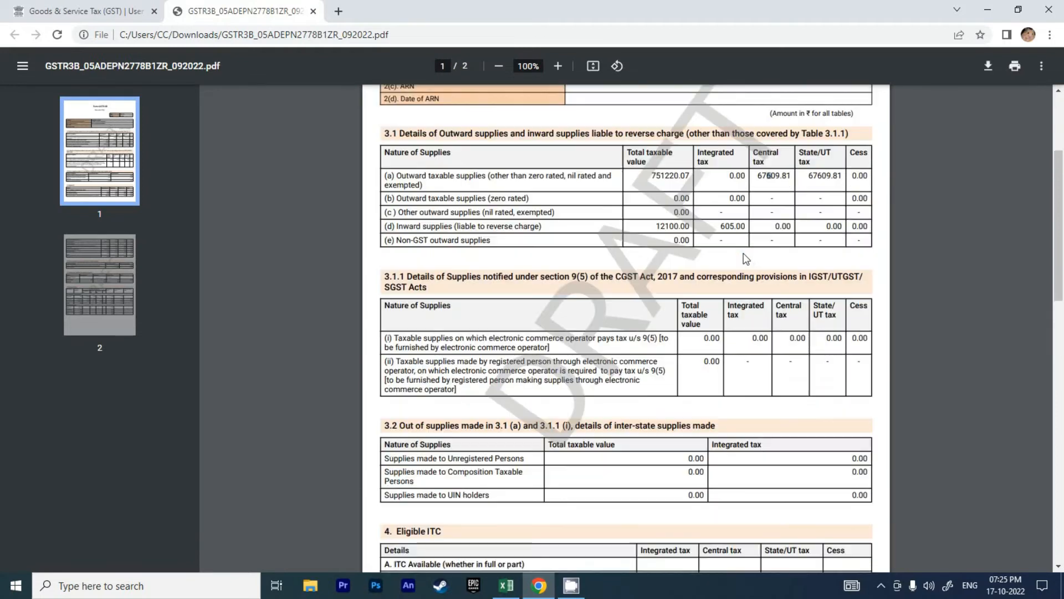
- Review tables 4 to 6.1 of the draft PDF, including the reverse charge ITC, and close the draft
scroll(751, 286, "down", 6)
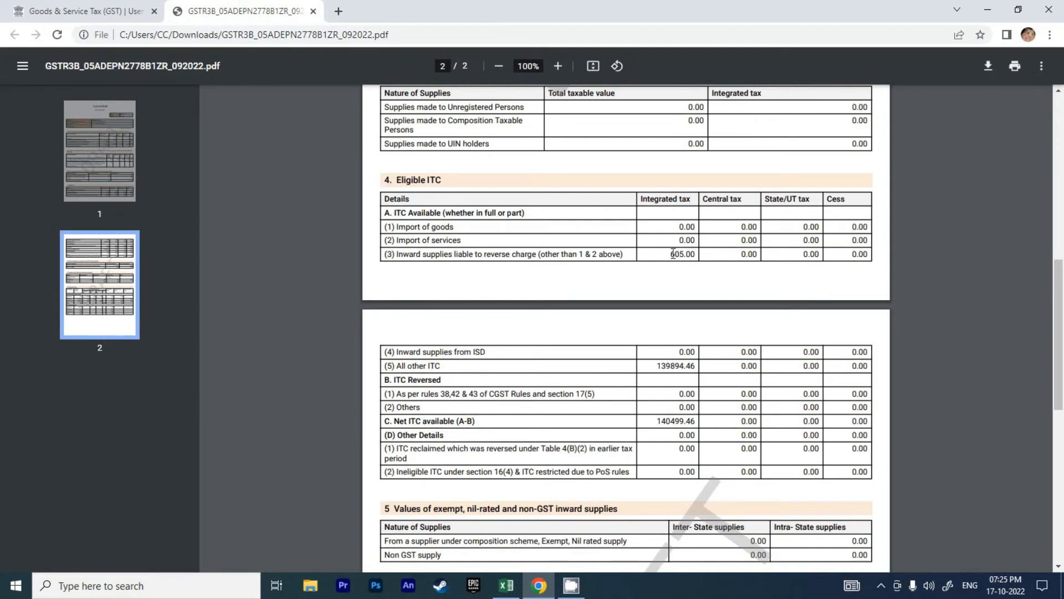
scroll(725, 364, "down", 1)
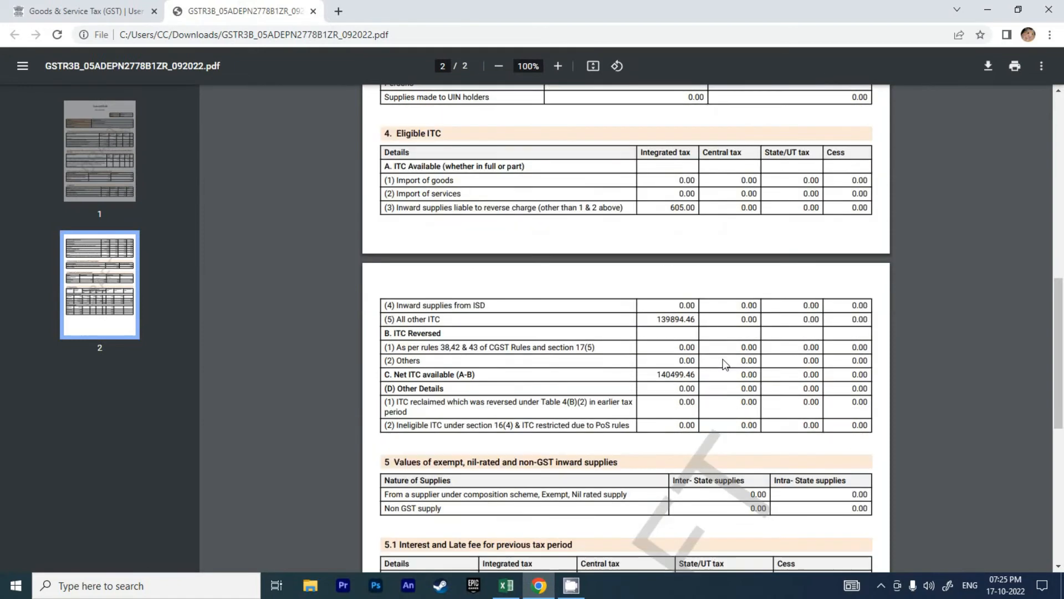
scroll(725, 364, "down", 8)
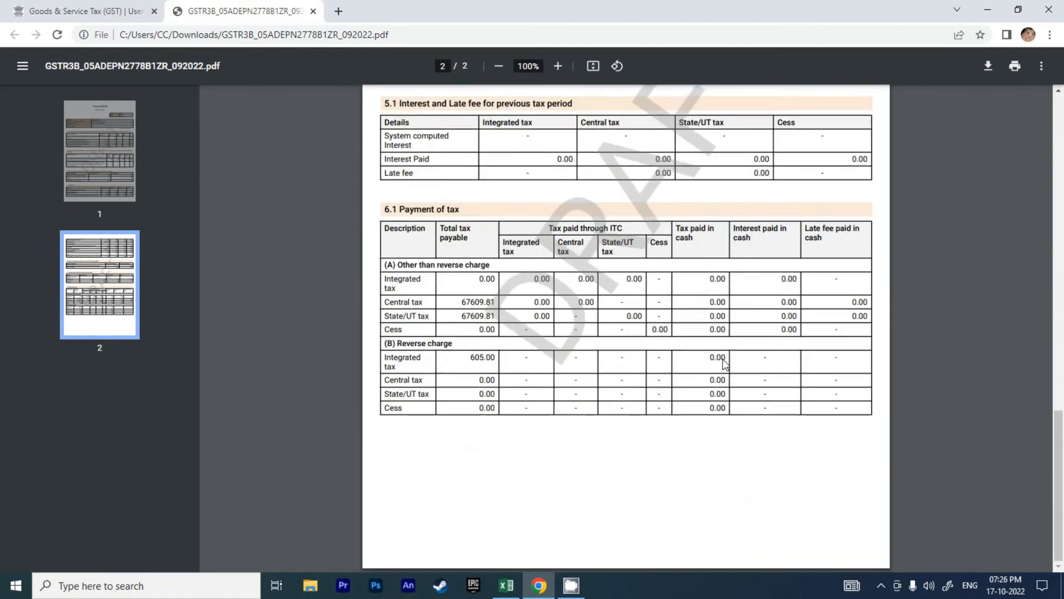
scroll(725, 363, "up", 15)
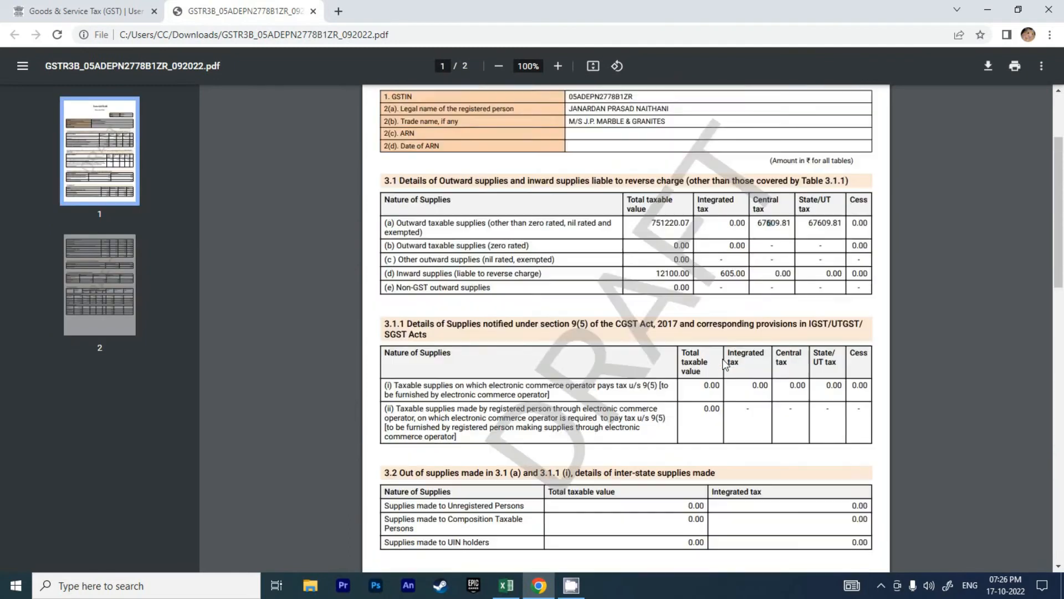
key("ctrl+w")
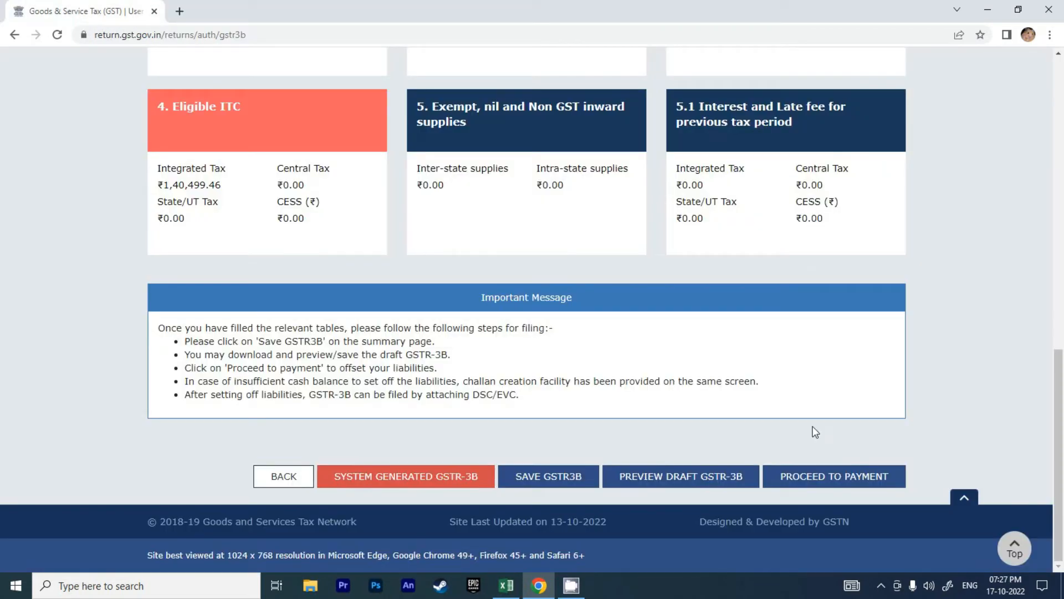
- Proceed to payment, accepting the table 4 variance warning, and check the total Credit Ledger balance in table 6.1
left_click(828, 481)
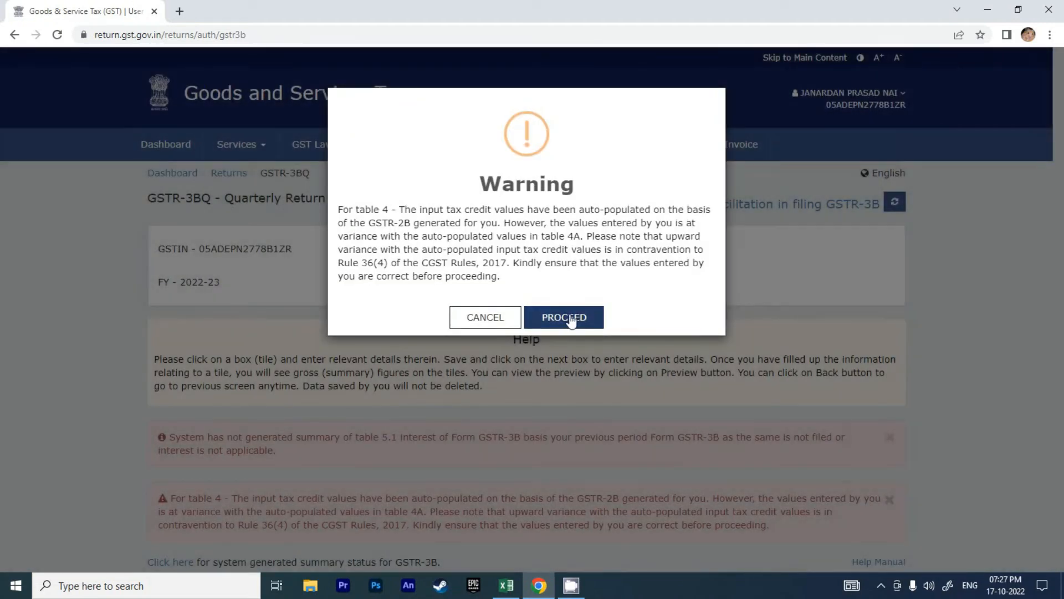
left_click(571, 319)
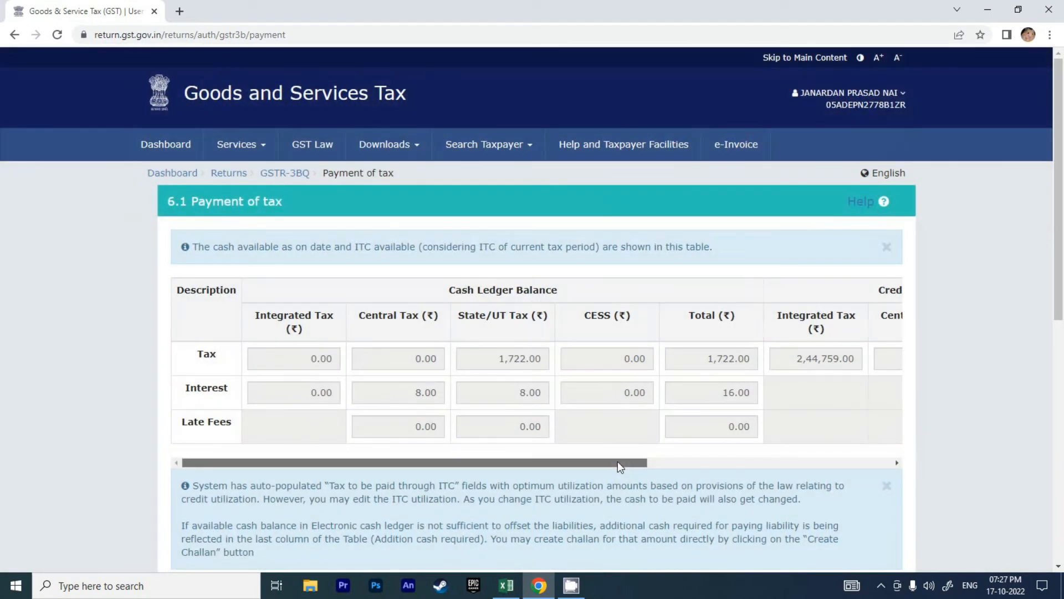
left_click_drag(617, 461, 901, 476)
left_click_drag(830, 358, 889, 361)
- Examine the tax offset table through to the reverse charge tax payable in cash and the additional cash required
scroll(814, 390, "down", 6)
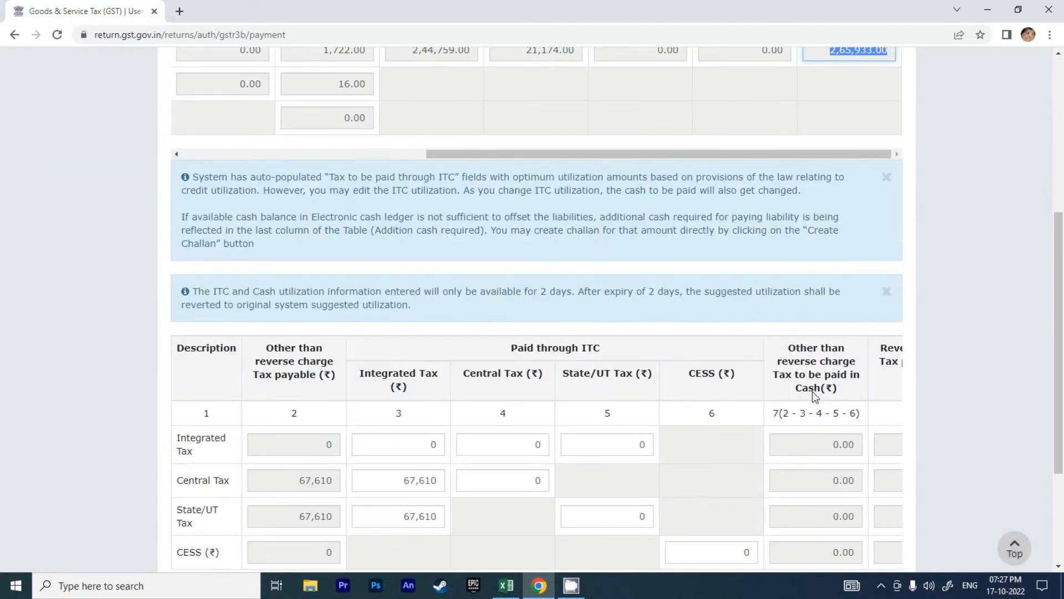
scroll(734, 398, "down", 3)
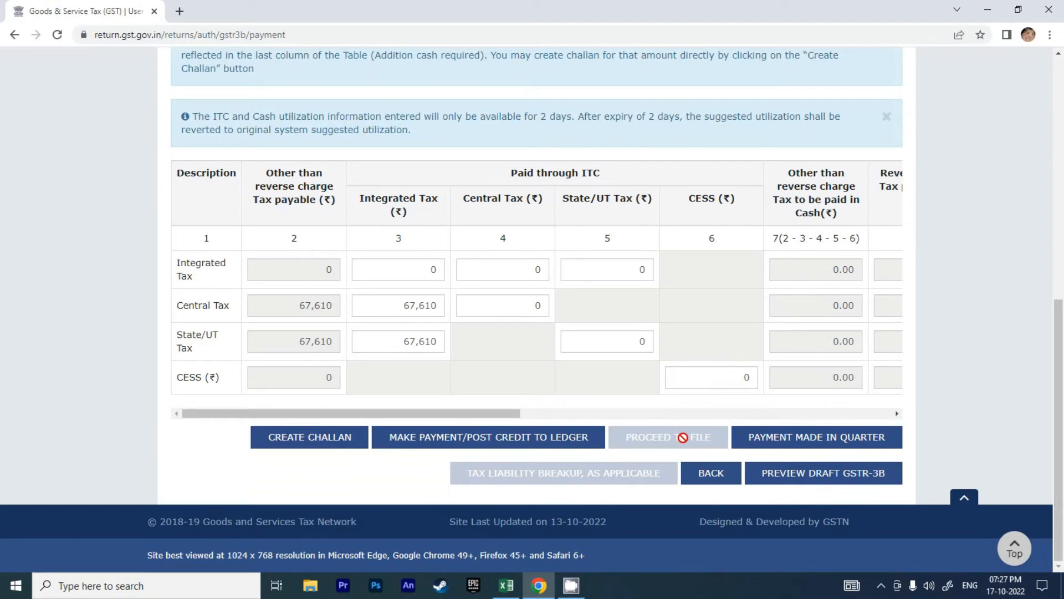
left_click_drag(431, 417, 863, 429)
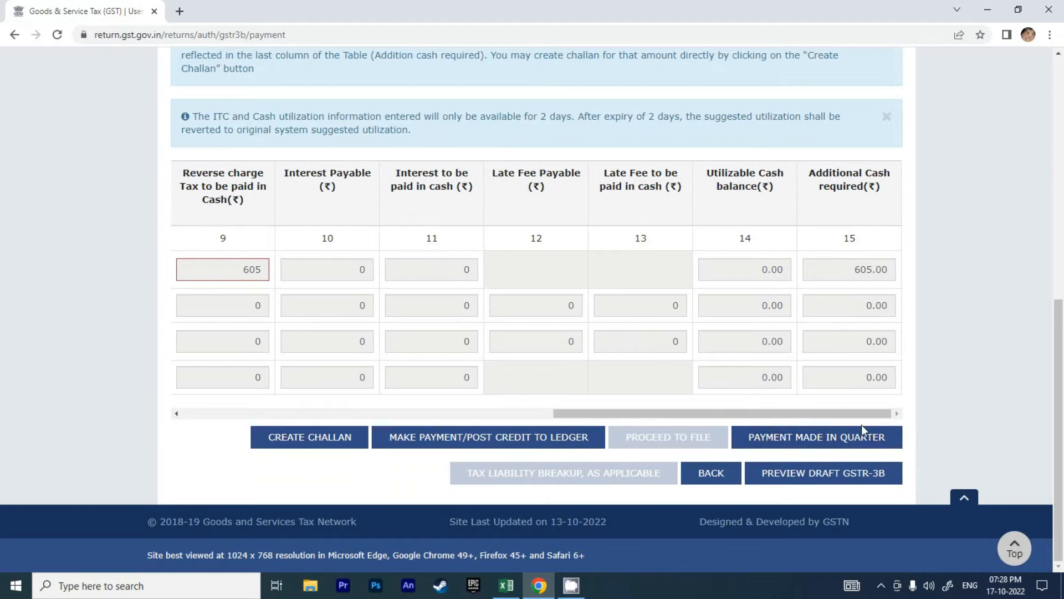
left_click_drag(853, 270, 889, 270)
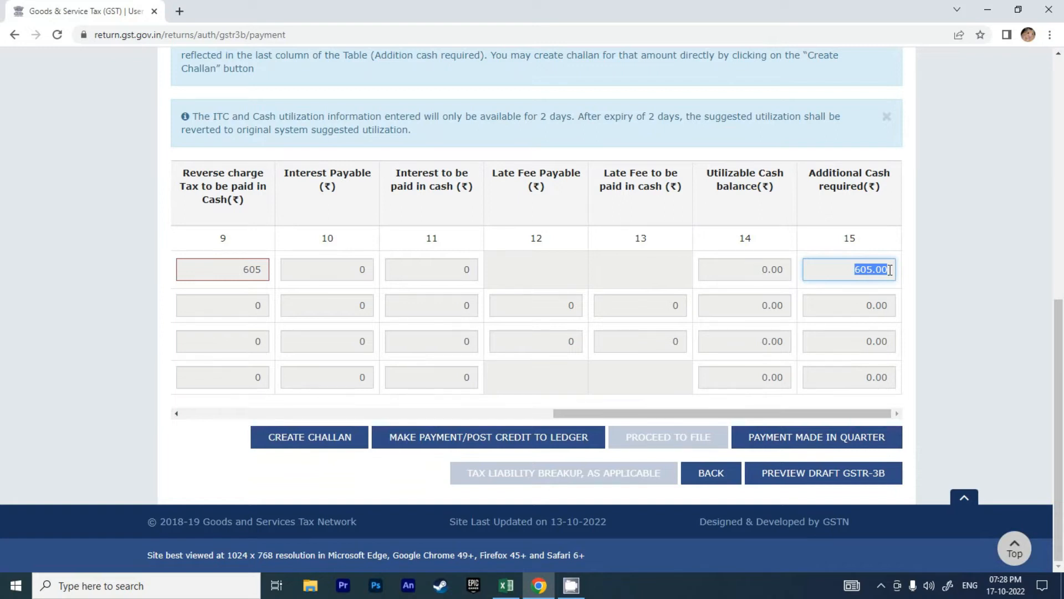
left_click(822, 269)
left_click_drag(851, 269, 888, 269)
- Post credit to the ledger, agree to create a challan for the cash shortfall, and review its deposit details and payment modes
left_click(481, 439)
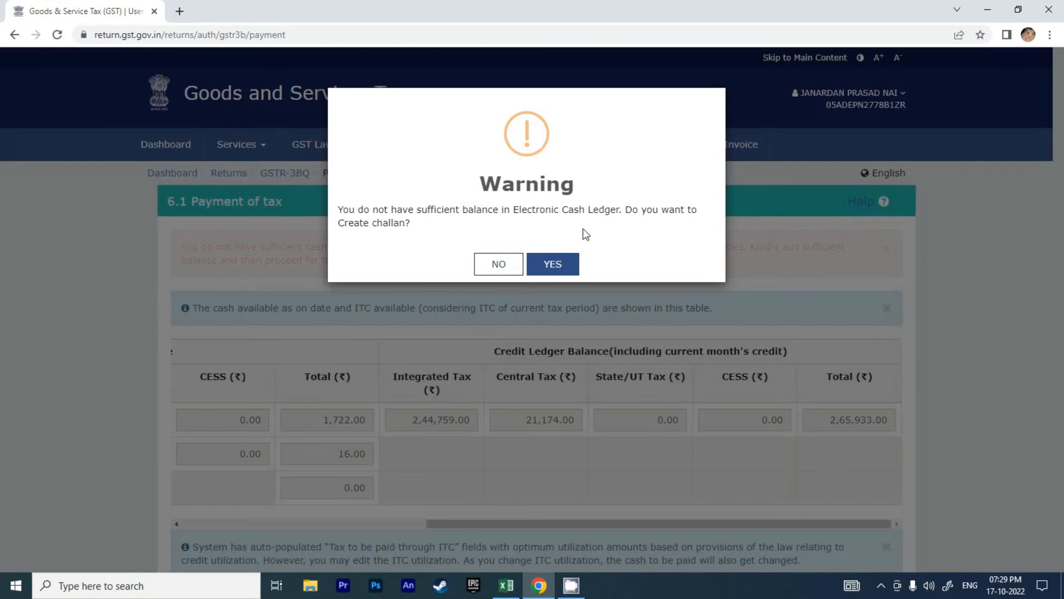
left_click(555, 266)
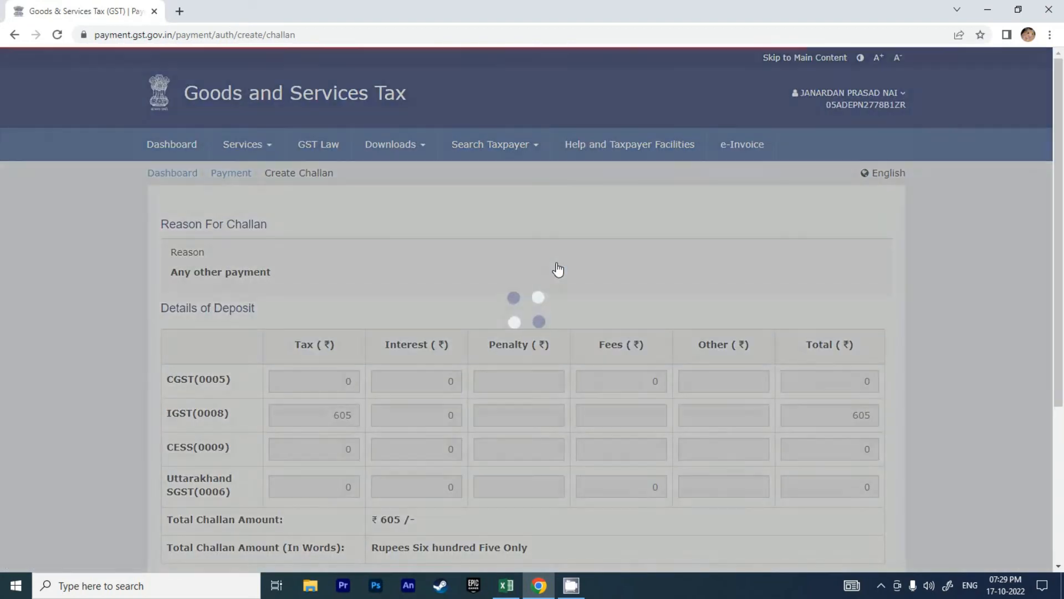
scroll(513, 388, "down", 3)
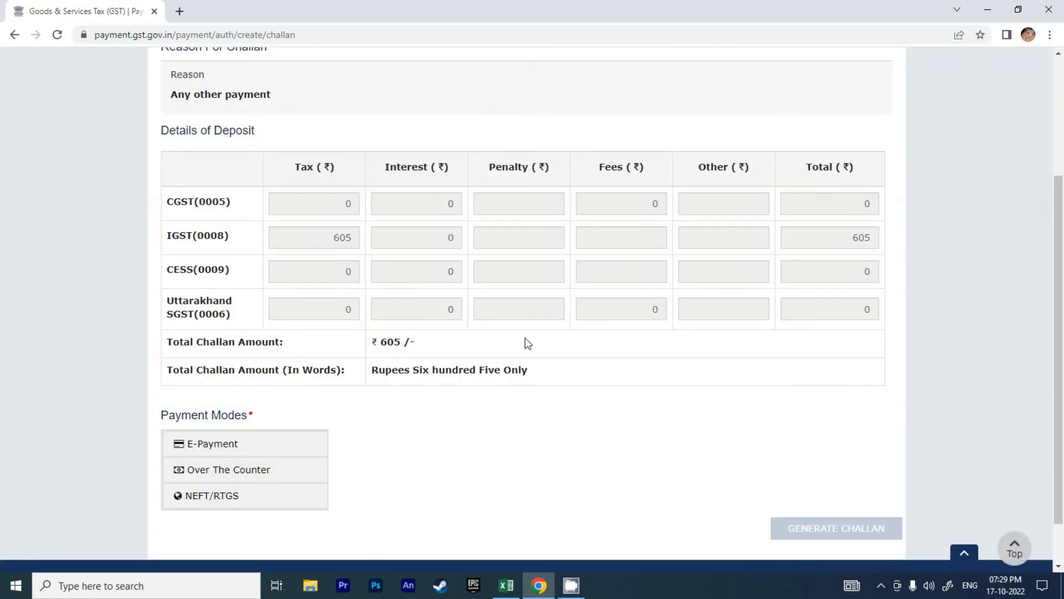
scroll(537, 348, "down", 1)
scroll(535, 344, "down", 1)
scroll(535, 343, "up", 3)
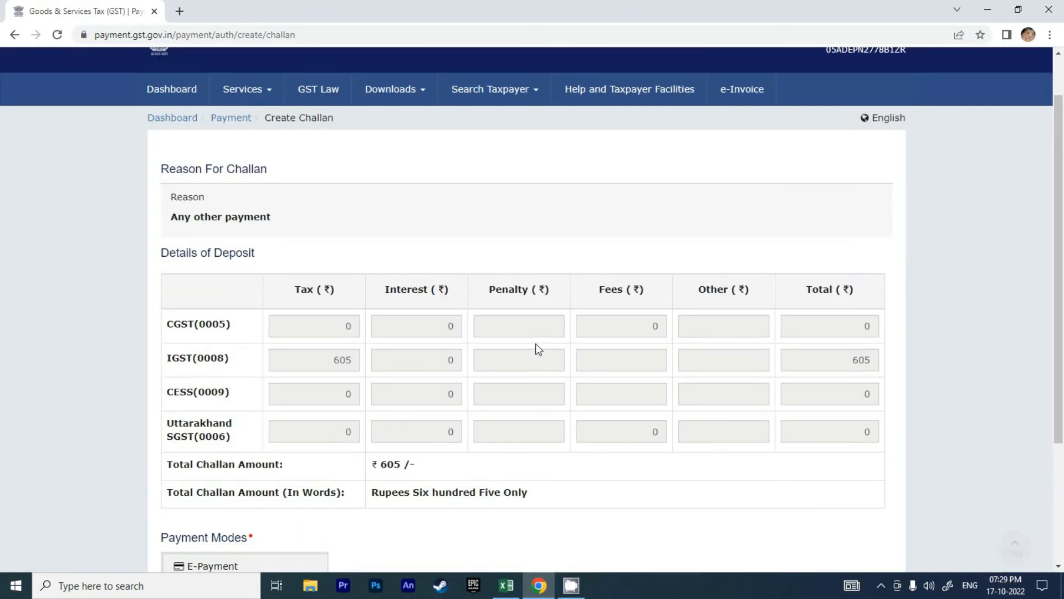
scroll(535, 343, "down", 3)
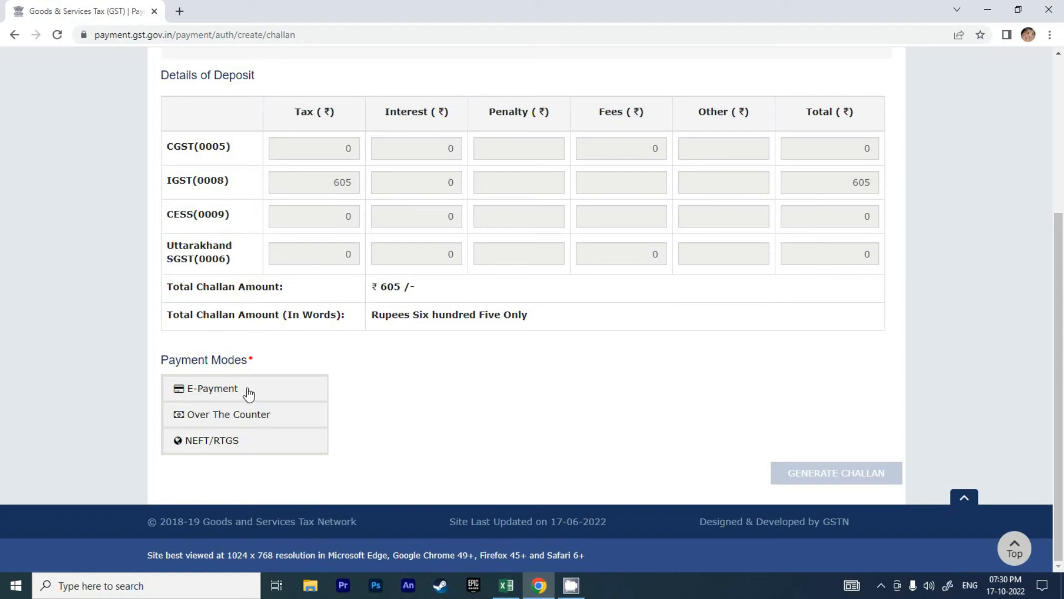
- Choose NEFT/RTGS as the challan's payment mode with UCO BANK as the remitting bank
left_click(214, 448)
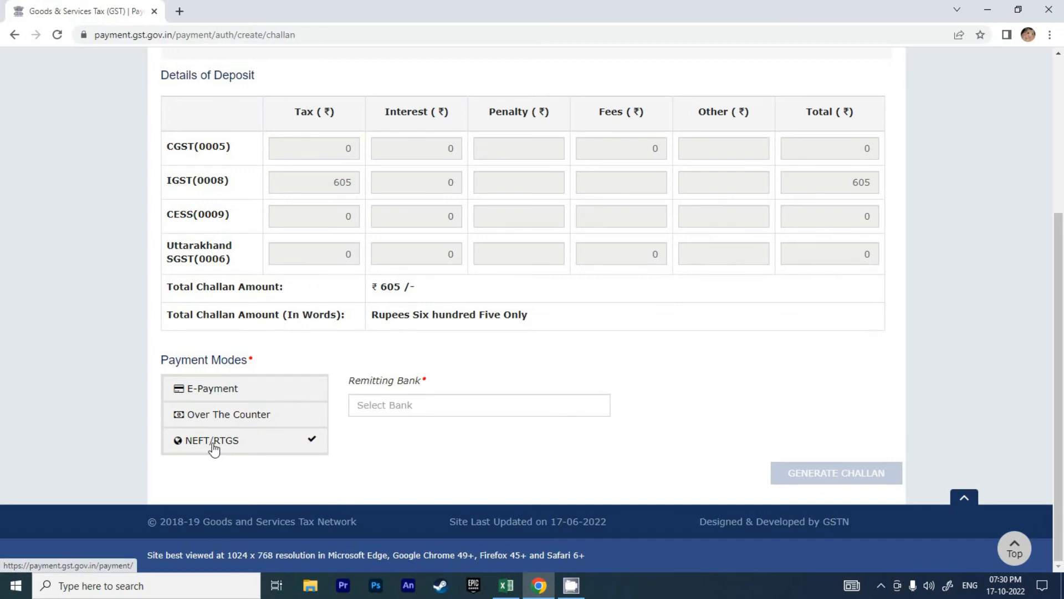
left_click(403, 404)
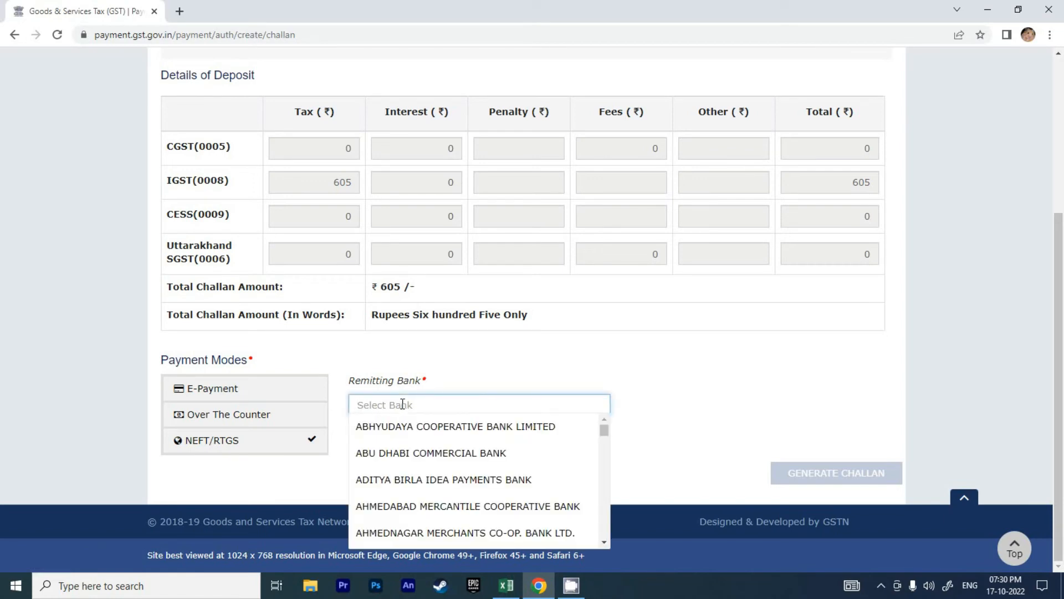
type("UCO")
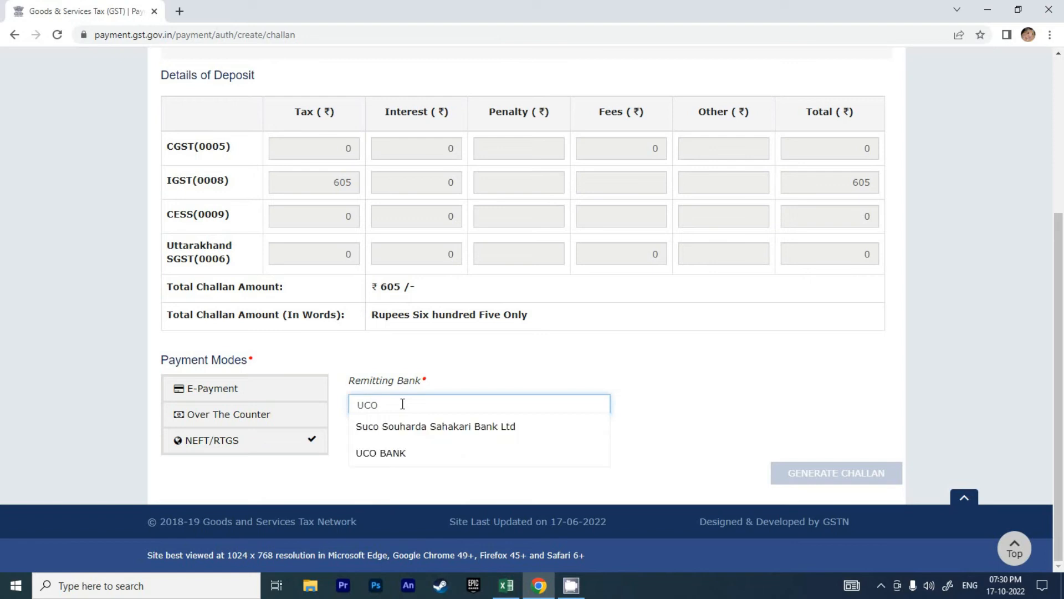
key("BackSpace")
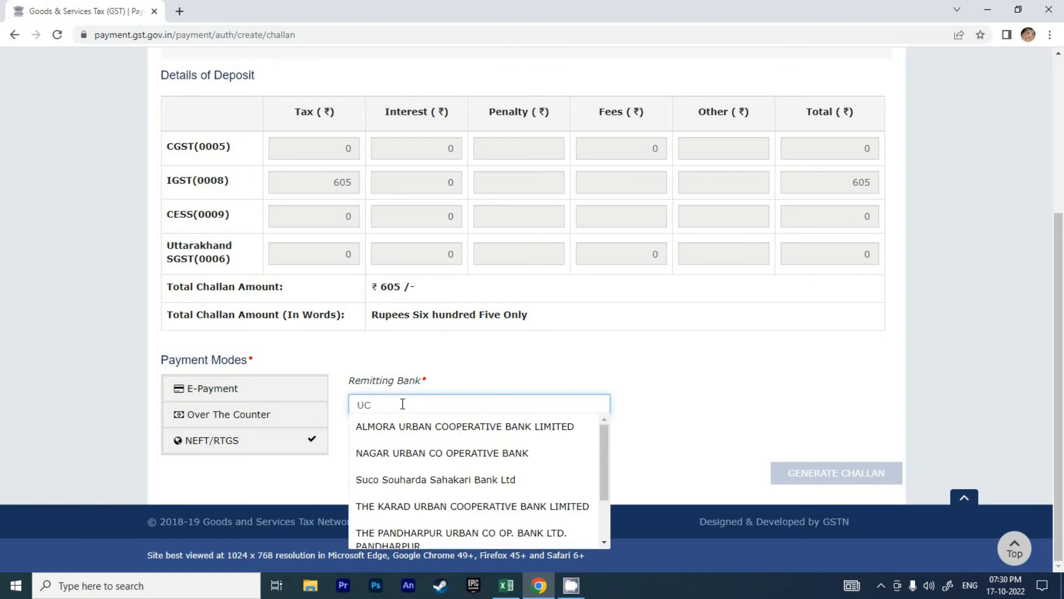
type("O")
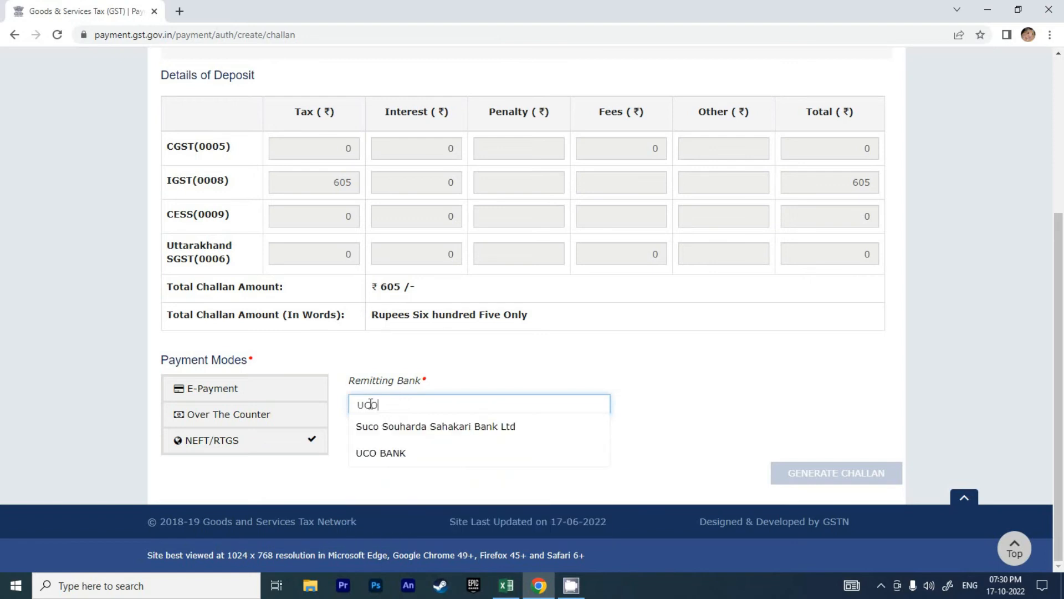
left_click(378, 458)
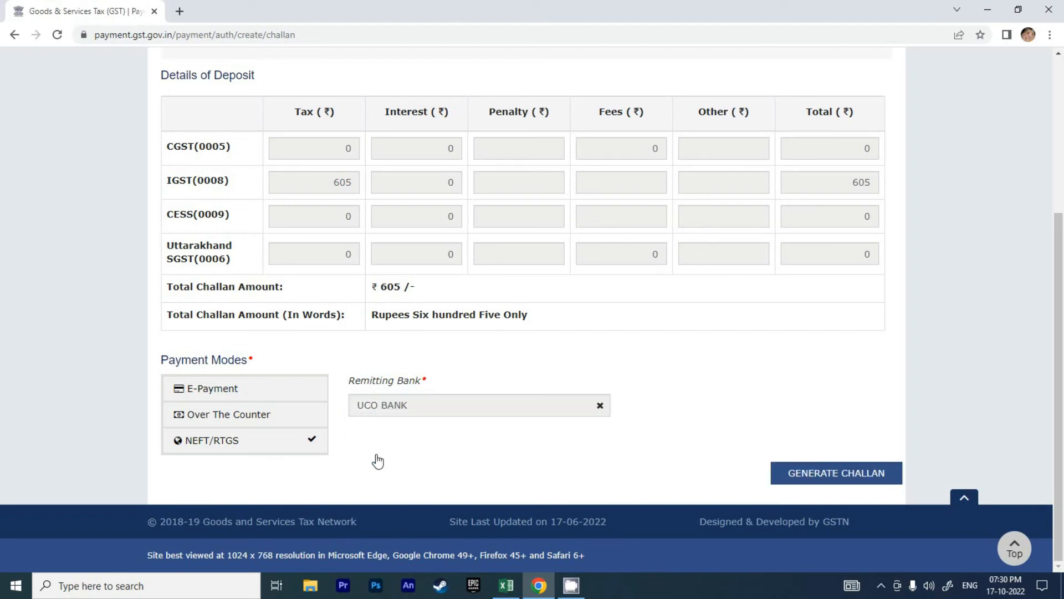
- Generate the challan, keeping UCO BANK as the remitting bank for the NEFT/RTGS payment
left_click(448, 404)
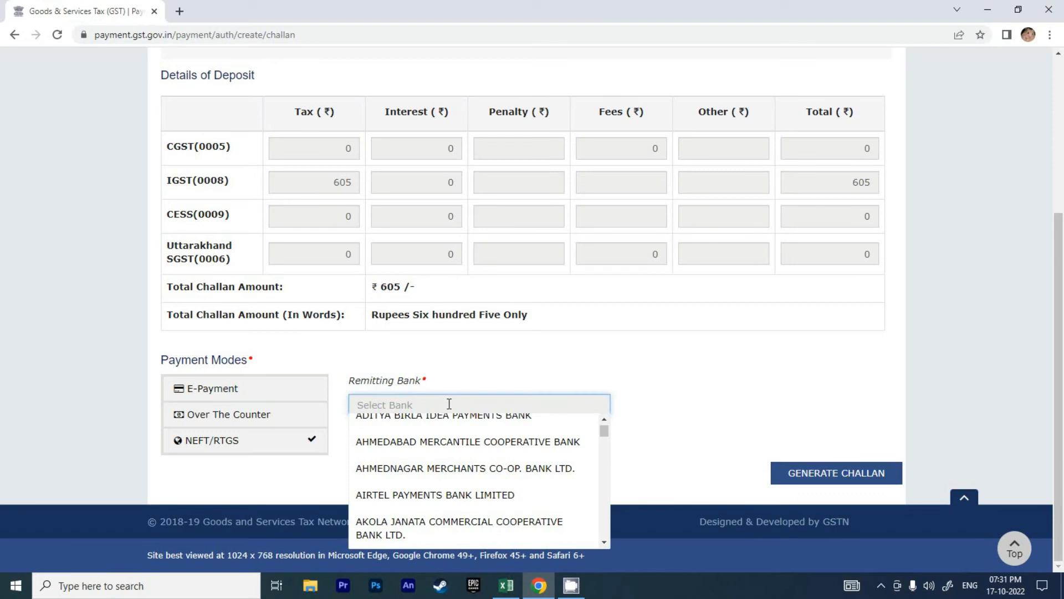
left_click(697, 445)
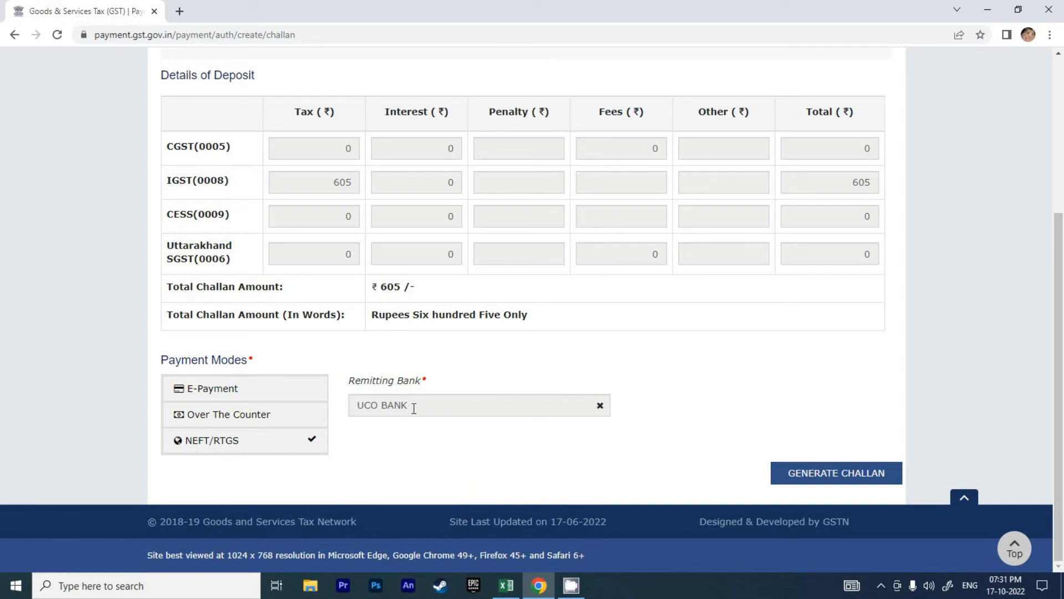
left_click(835, 474)
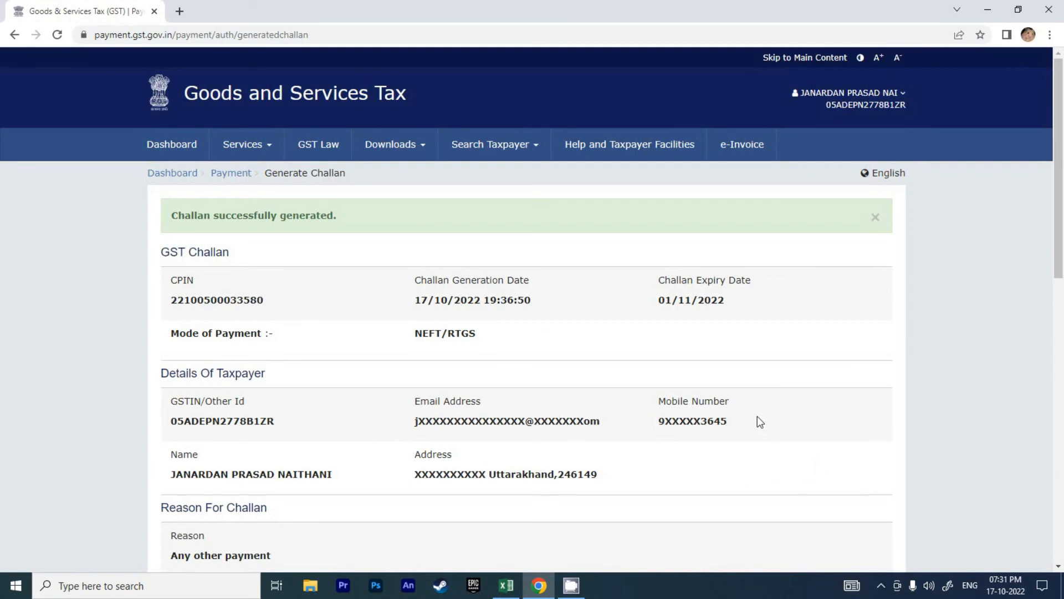
- Review the generated challan's deposit and NEFT beneficiary details, and download the challan as a PDF
scroll(741, 417, "down", 6)
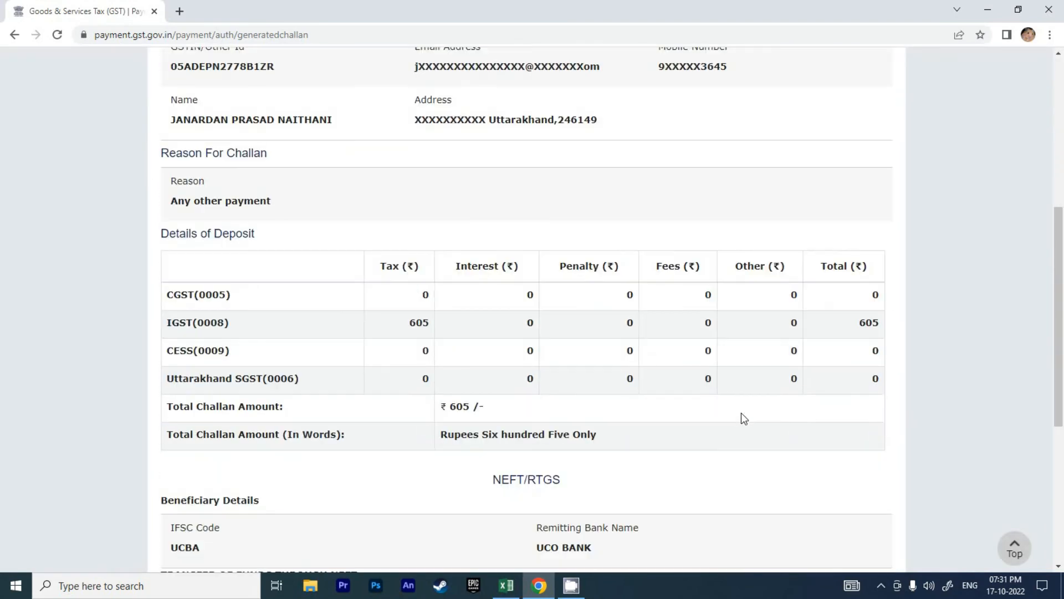
scroll(743, 418, "down", 5)
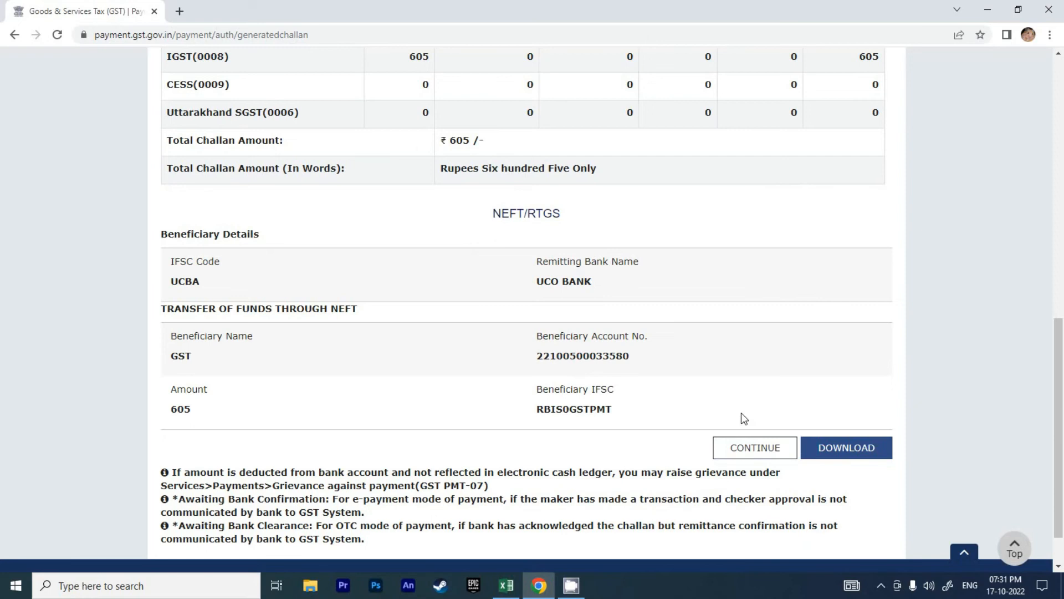
scroll(712, 388, "down", 1)
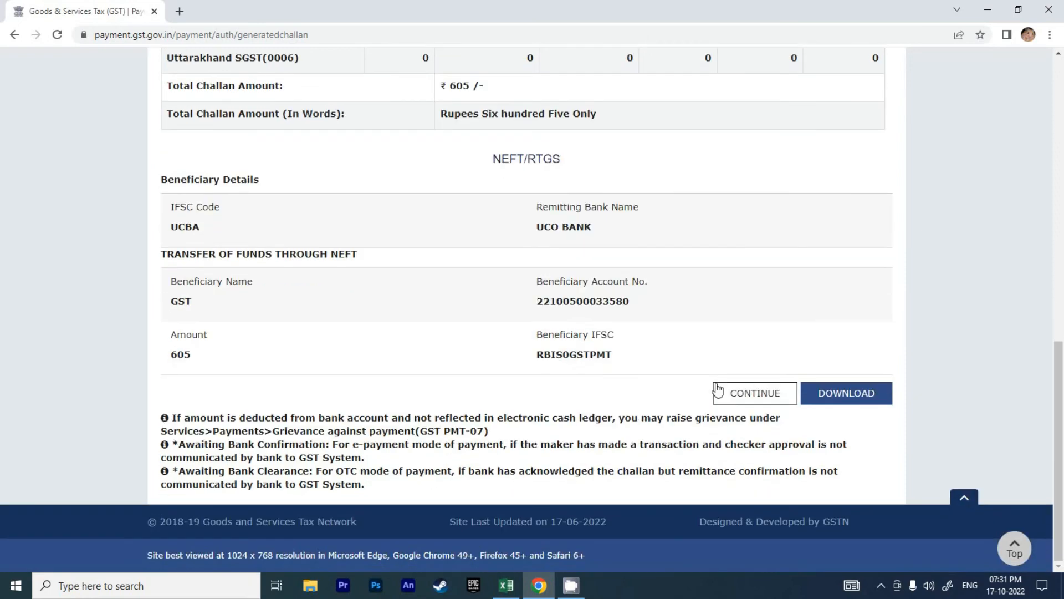
left_click(837, 400)
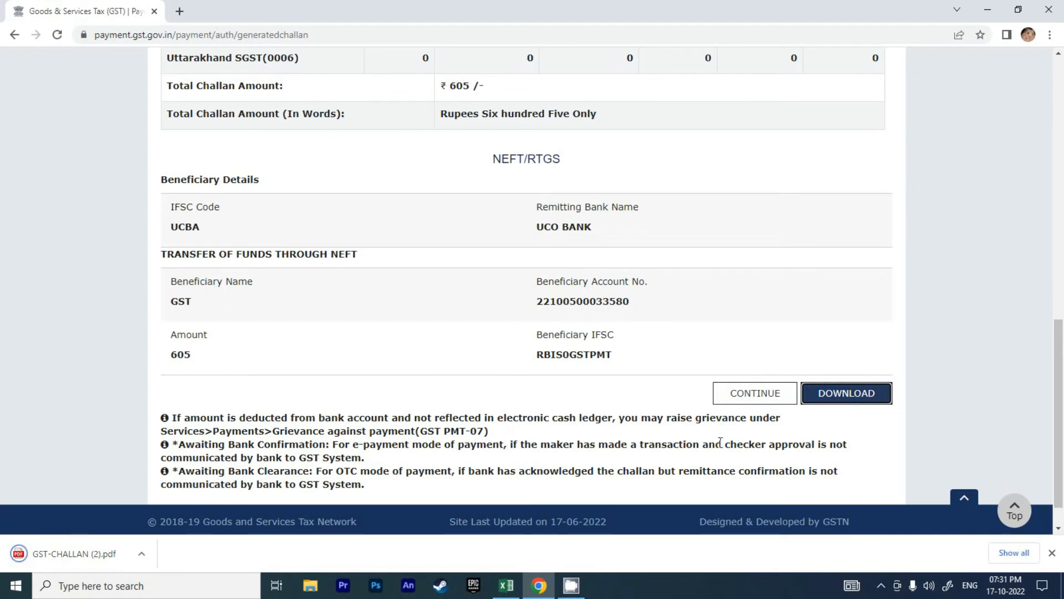
left_click(139, 551)
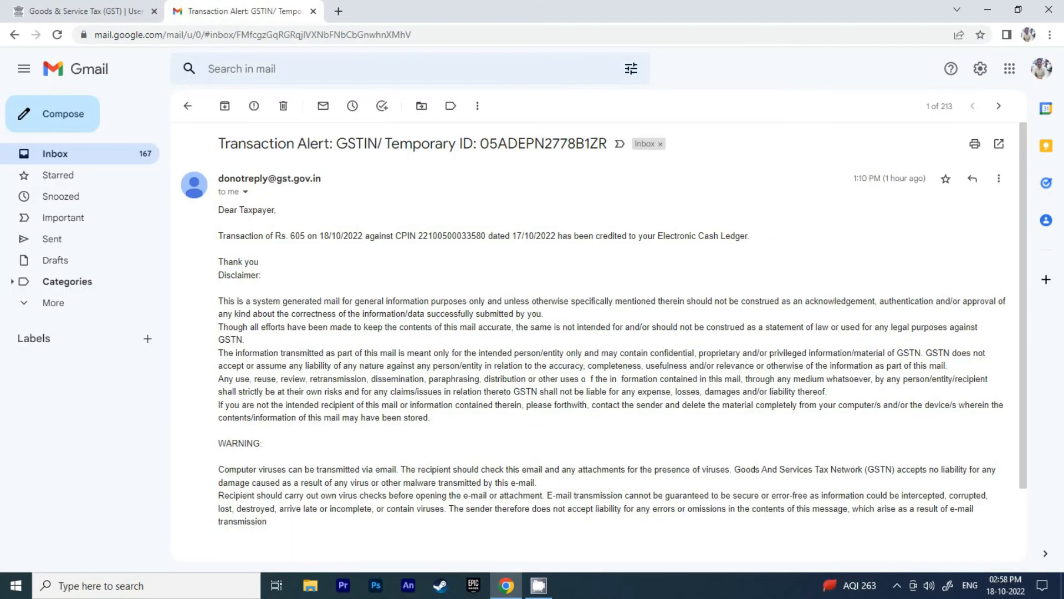
- Check the cash ledger credit in the transaction alert e-mail, and post payment and credit to the ledger on the GST portal, accepting the warning
left_click_drag(291, 235, 305, 235)
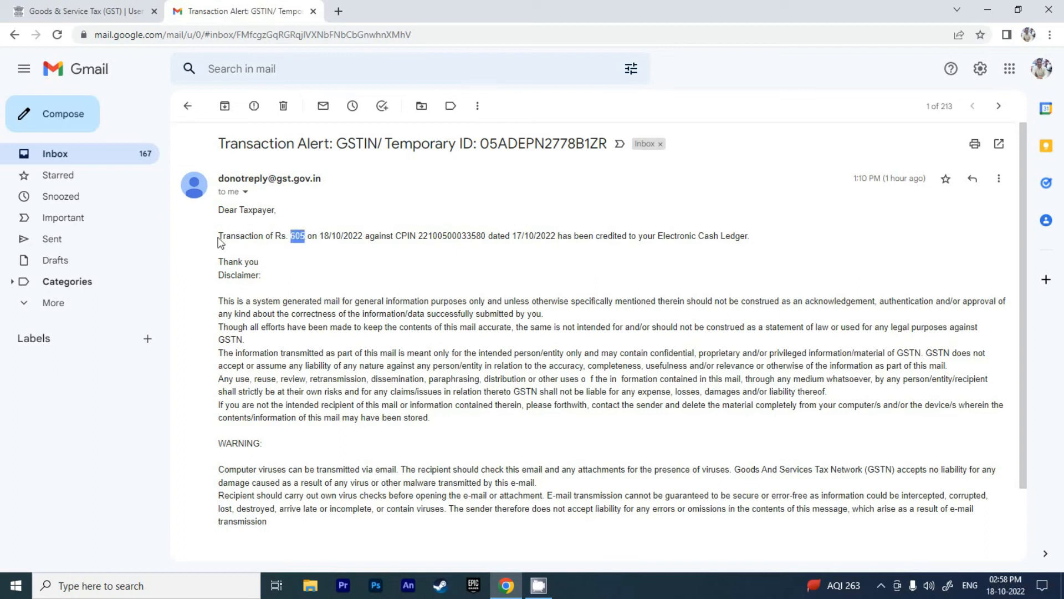
left_click_drag(219, 236, 777, 247)
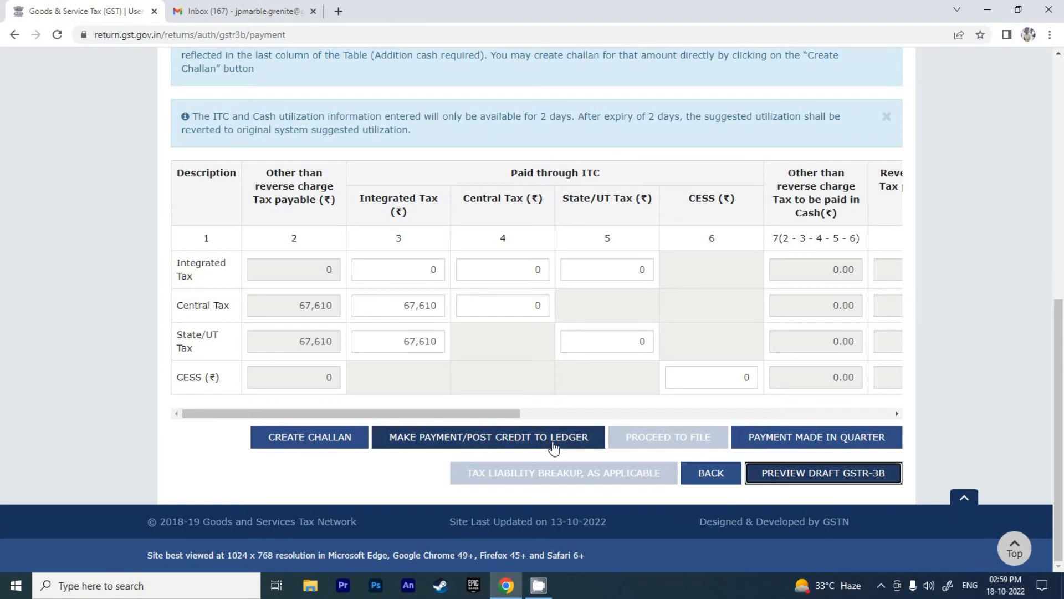
left_click(505, 444)
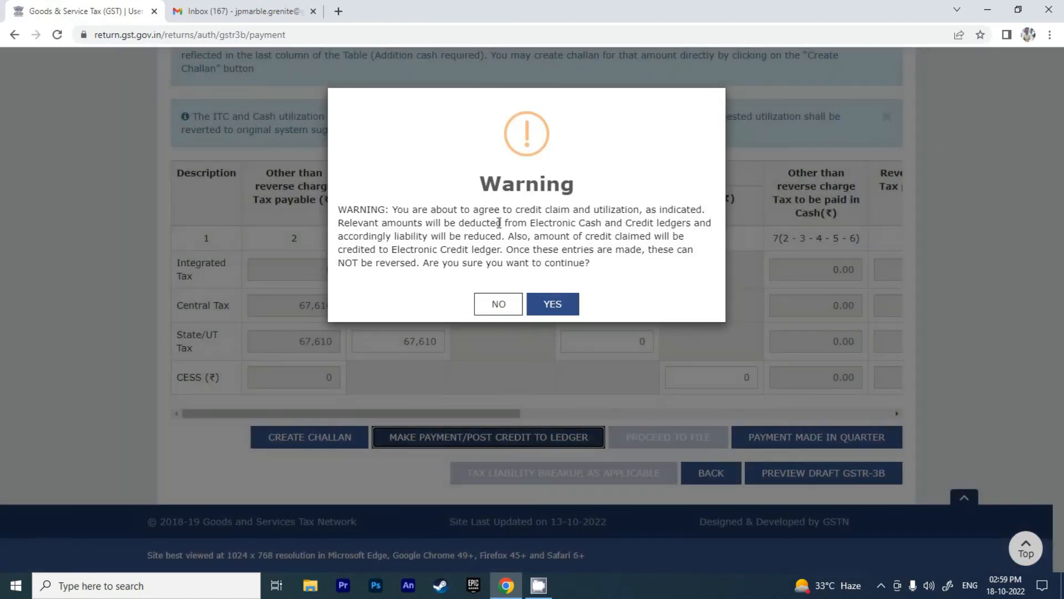
left_click(557, 310)
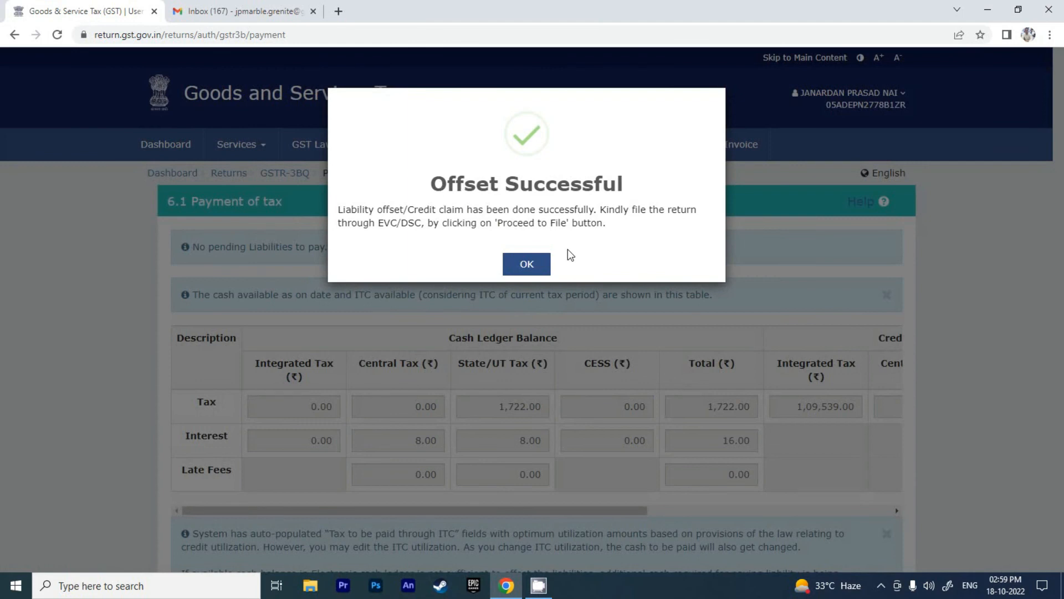
left_click(527, 264)
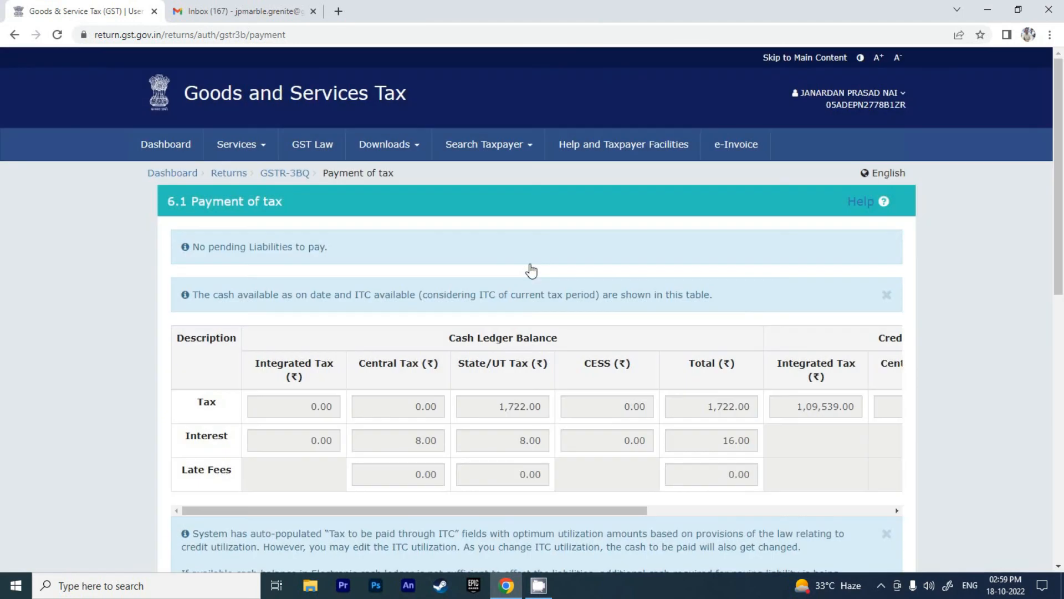
- Check the ITC-paid central and state tax and the cash-paid reverse charge tax in the offset table, and proceed to file
scroll(527, 351, "down", 10)
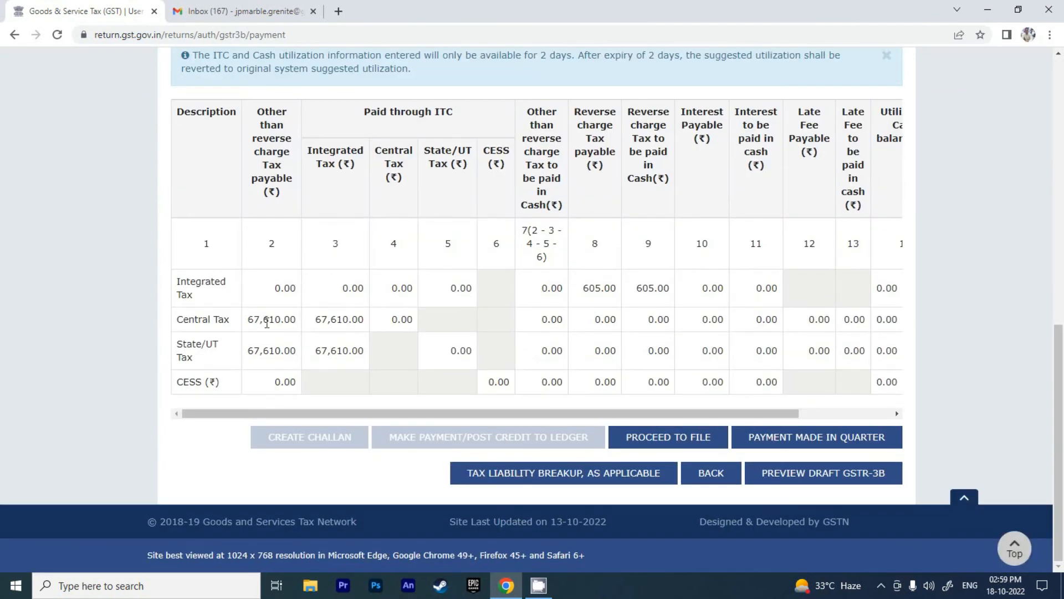
left_click_drag(250, 318, 501, 355)
left_click_drag(583, 288, 667, 286)
left_click(668, 442)
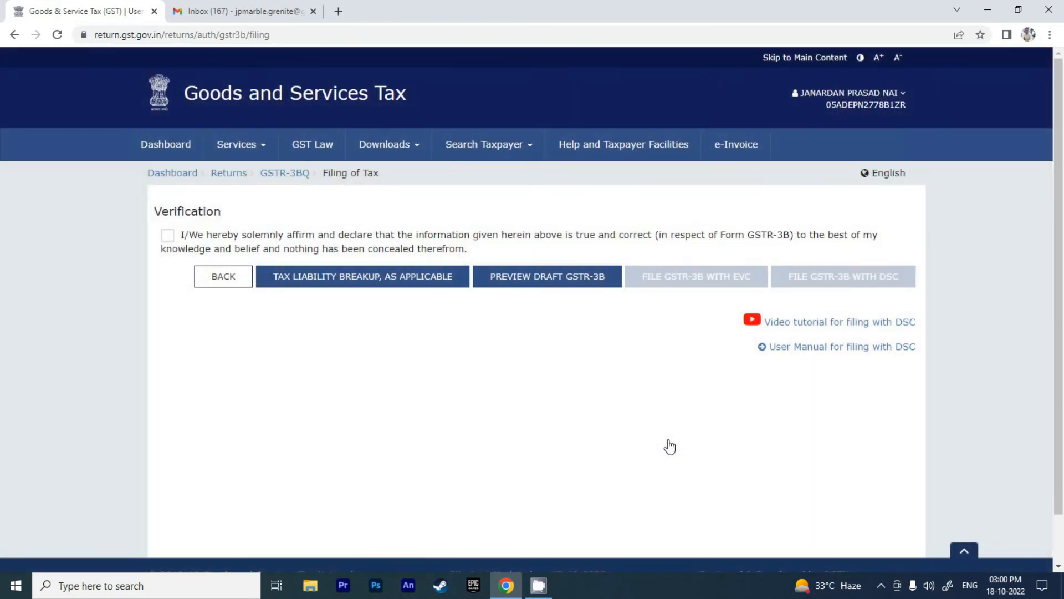
- Affirm the verification declaration, choose the authorised signatory, and start filing GSTR-3B with EVC
left_click(168, 235)
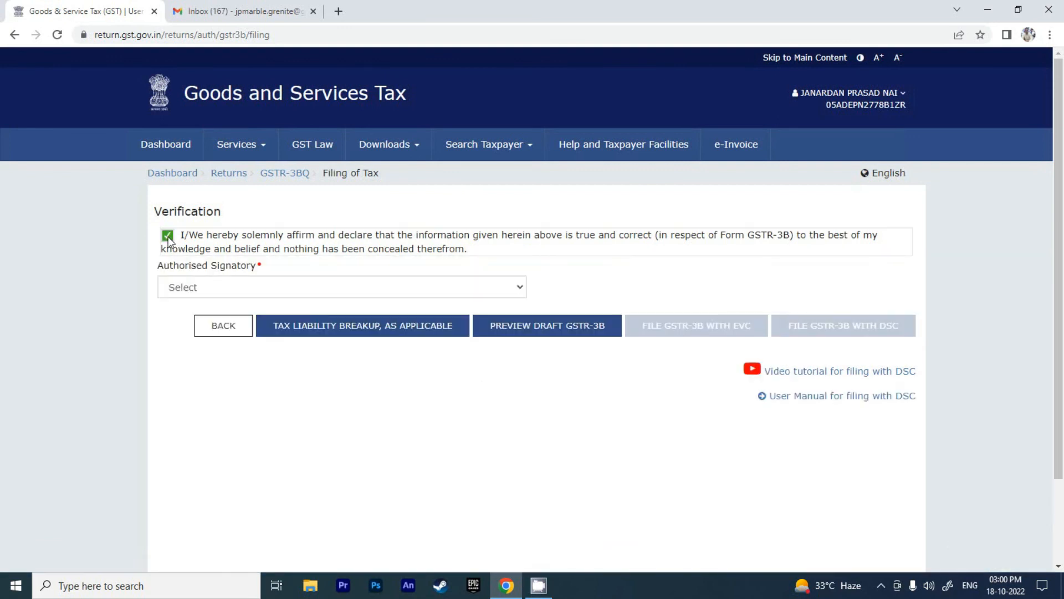
left_click(518, 286)
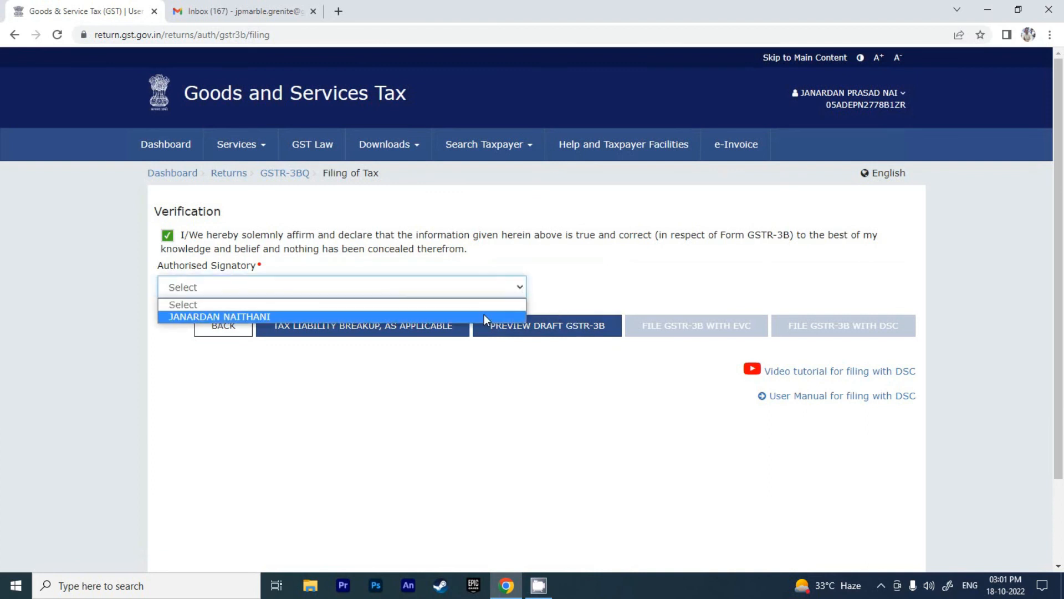
left_click(484, 314)
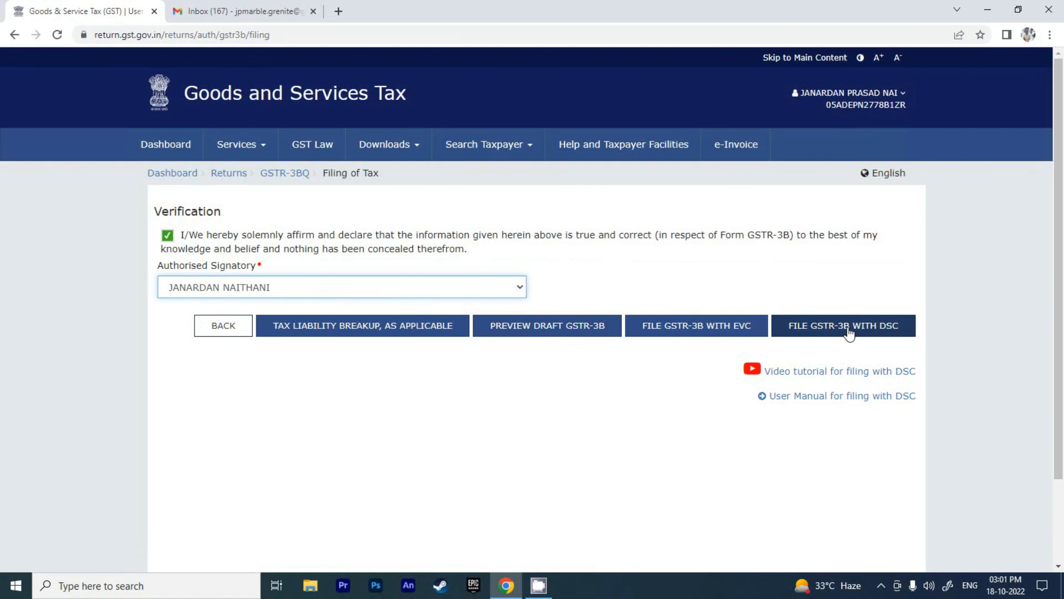
left_click(686, 330)
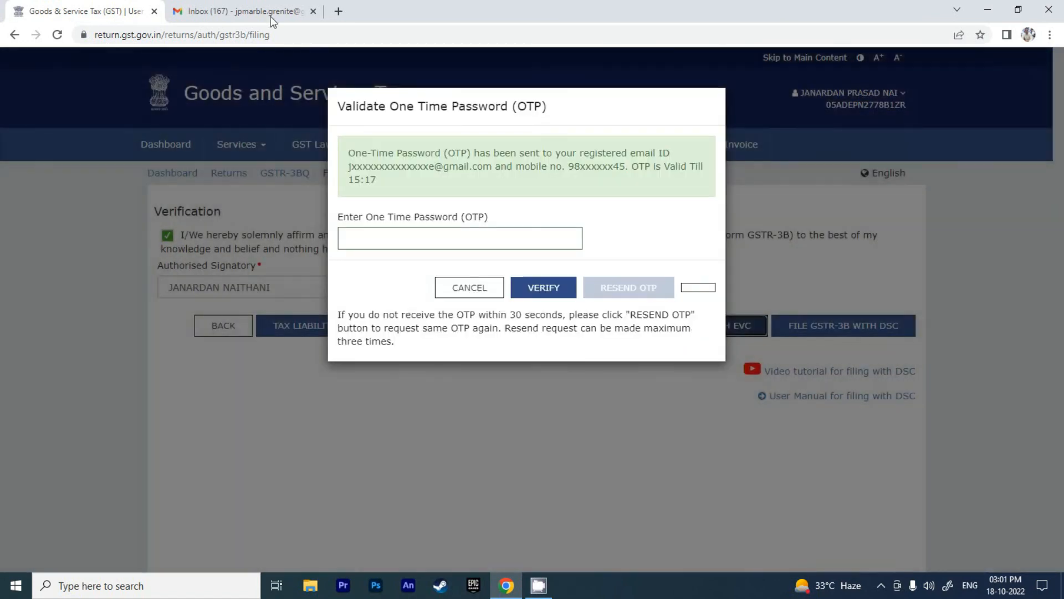
- Get the one-time password from the EVC signature e-mail in Gmail, enter it in the portal's OTP field, and verify it to file GSTR-3B
left_click(257, 16)
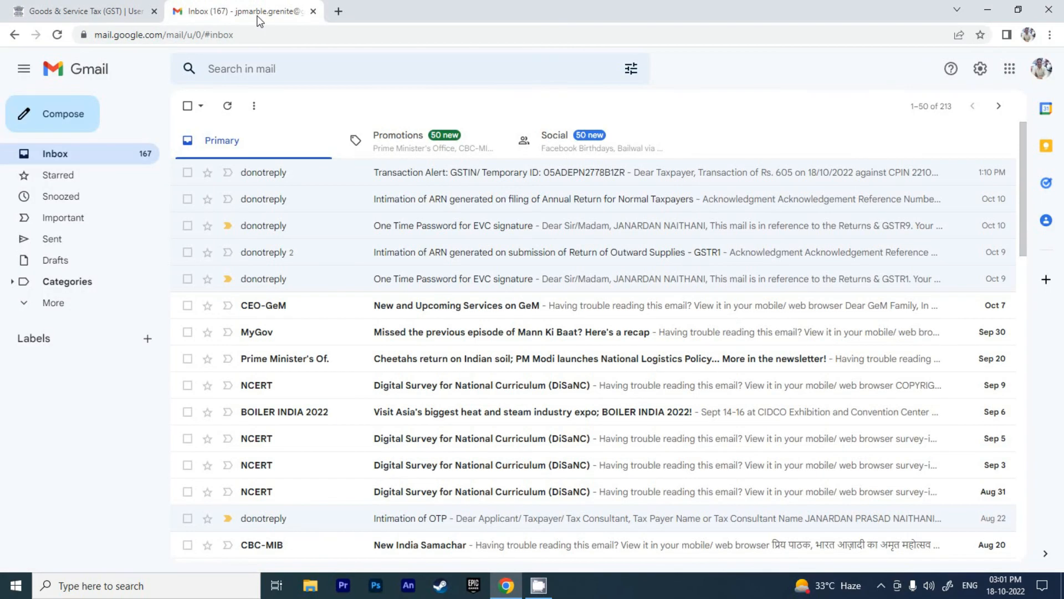
left_click(71, 155)
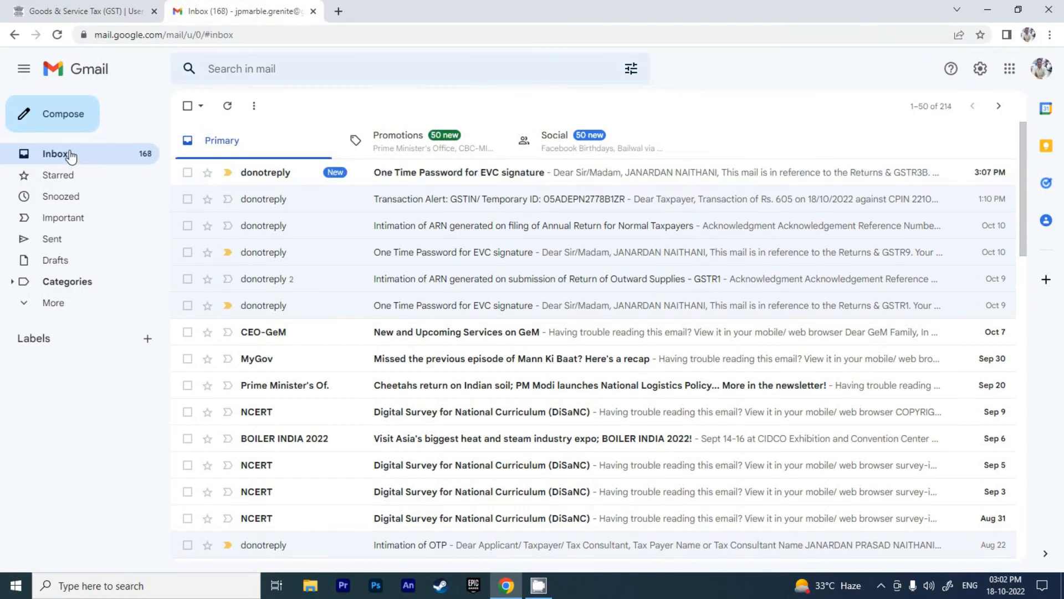
left_click(449, 176)
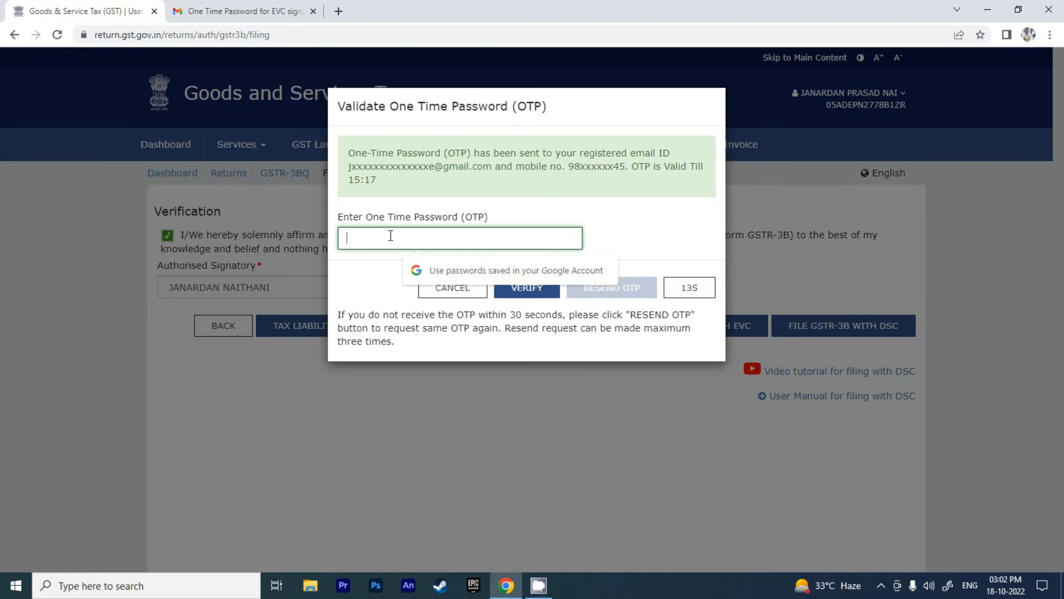
type("1")
type("••")
type("••")
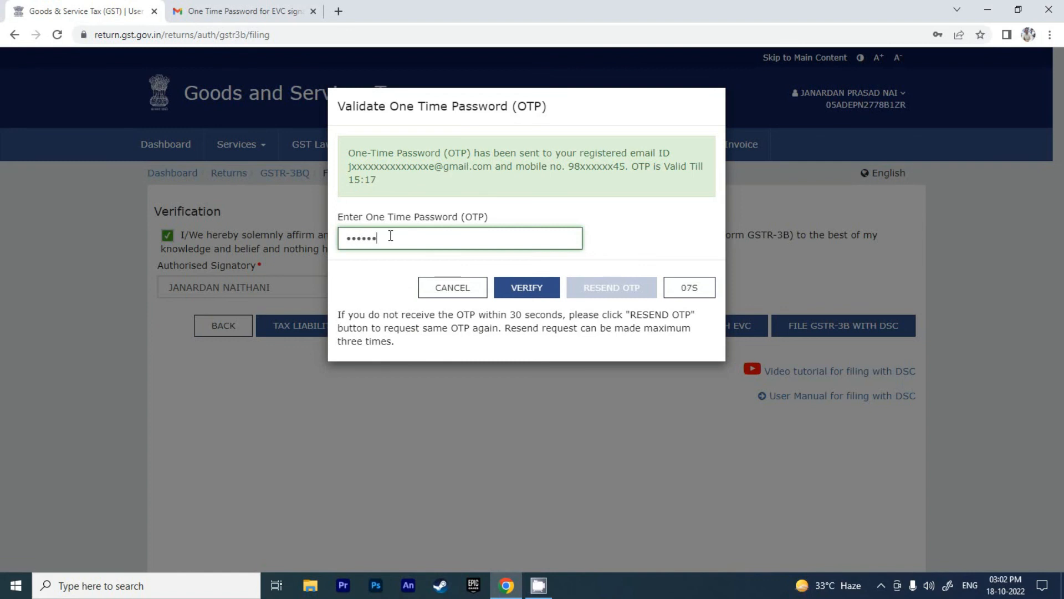
type("•")
left_click(530, 292)
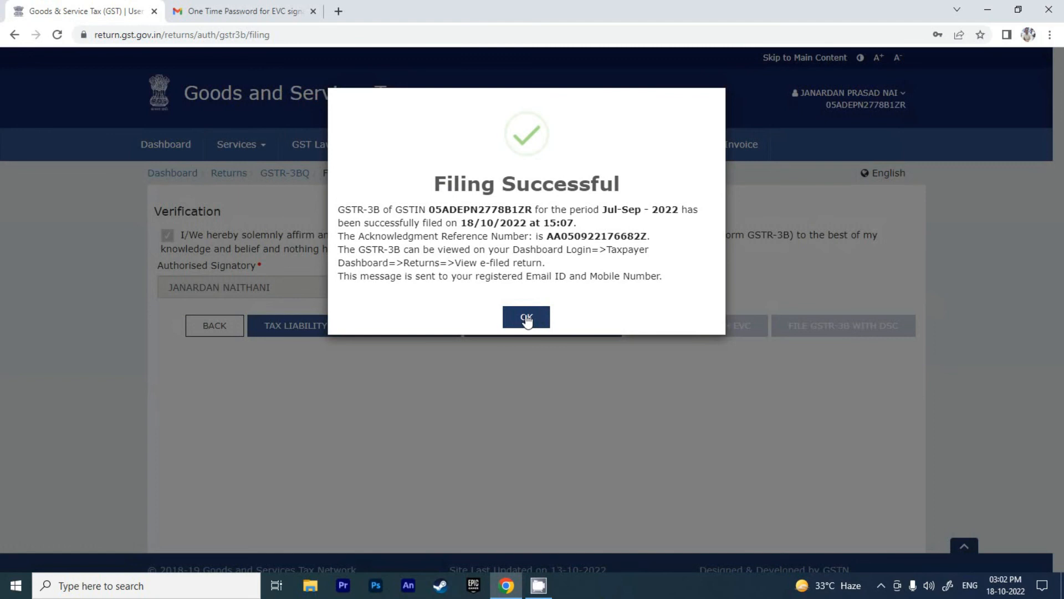
left_click(526, 318)
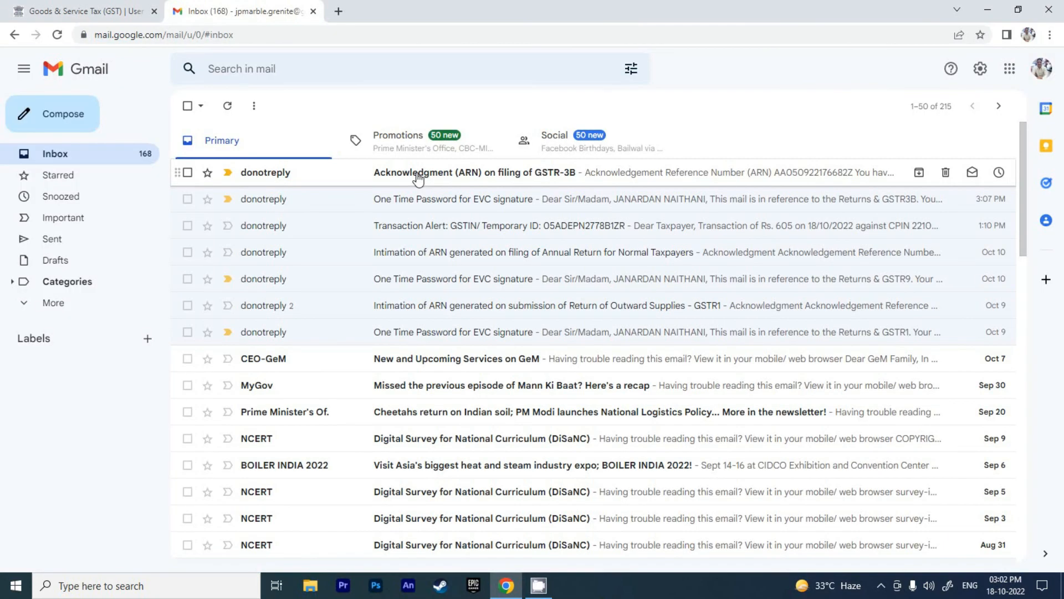
- Read the Acknowledgment (ARN) e-mail on filing of GSTR-3B in Gmail, and return to the GST portal
left_click(418, 176)
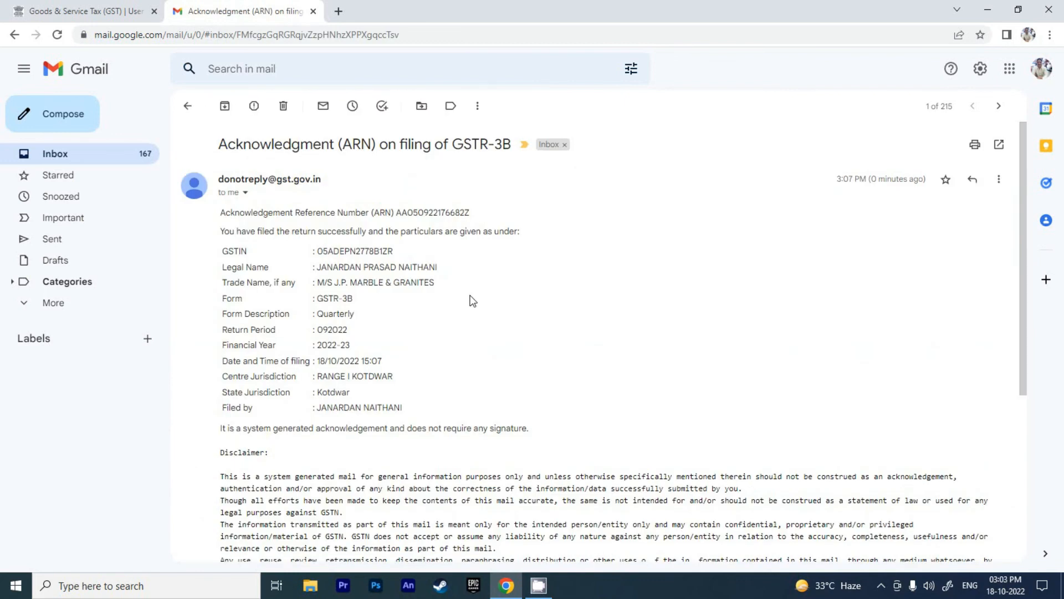
scroll(471, 300, "down", 2)
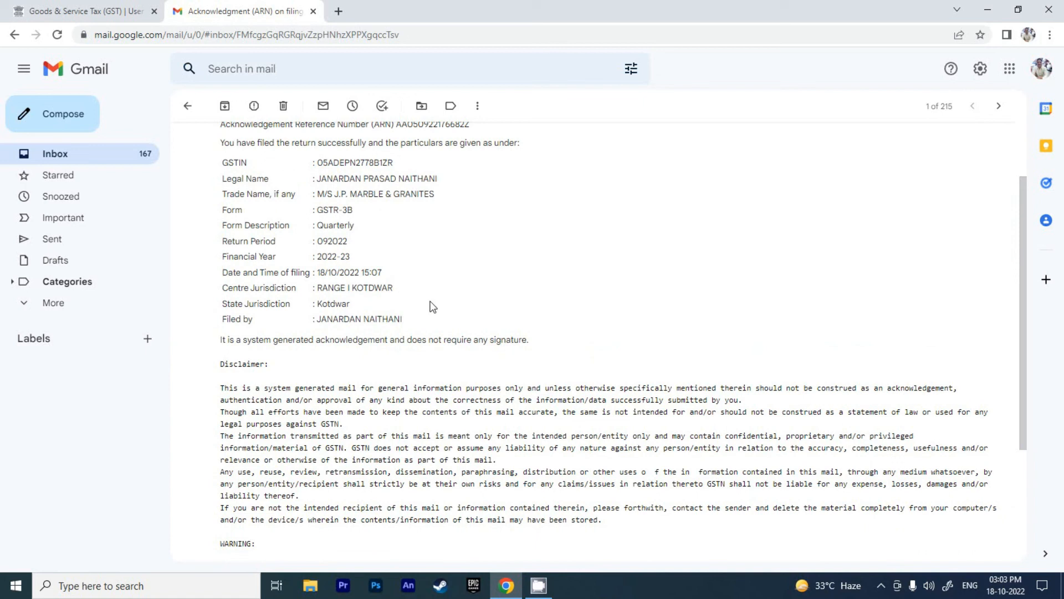
left_click(100, 11)
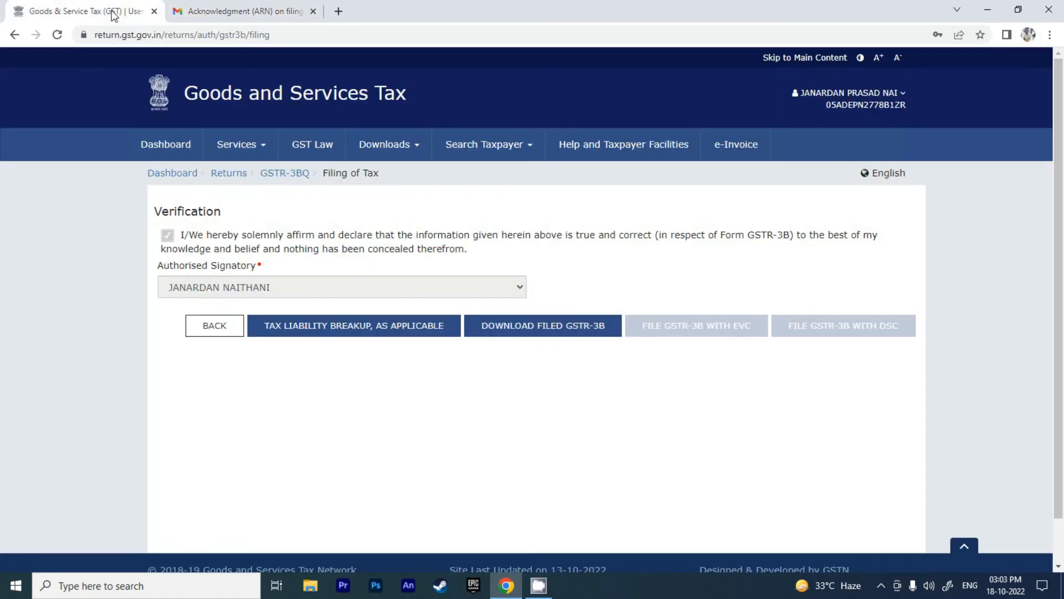
- Search the returns for 2022-23, Quarter 2 (Jul - Sep), September, and check the filing status of the quarterly GSTR-3B
left_click(226, 174)
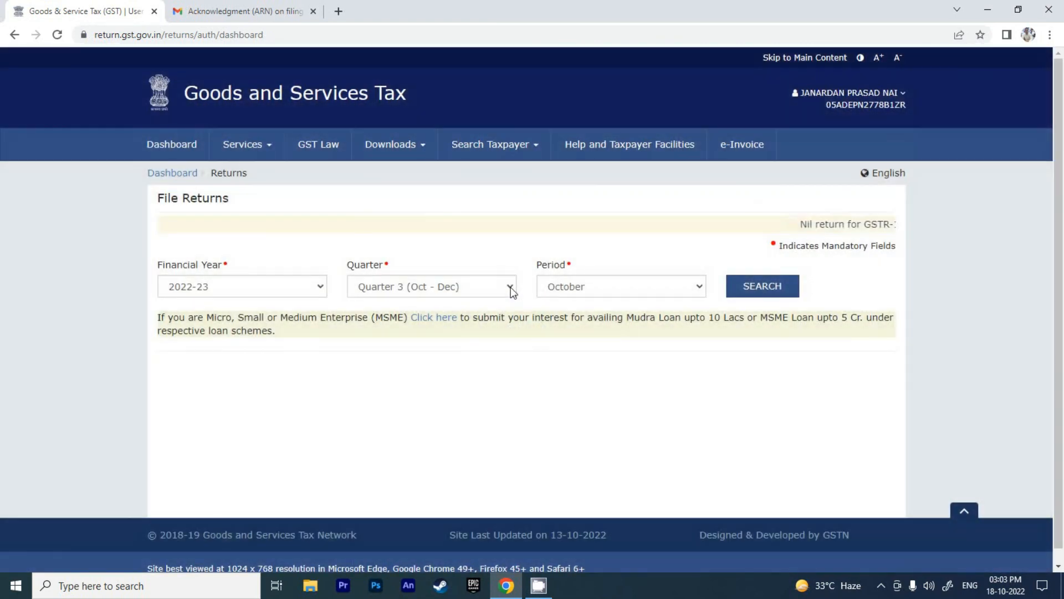
left_click(511, 292)
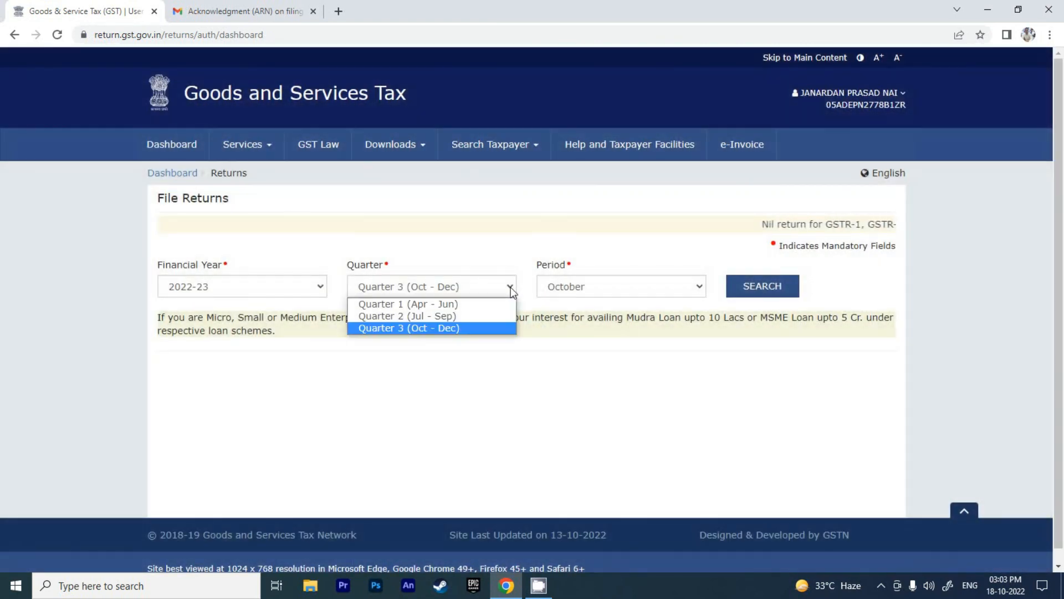
left_click(497, 314)
left_click(697, 289)
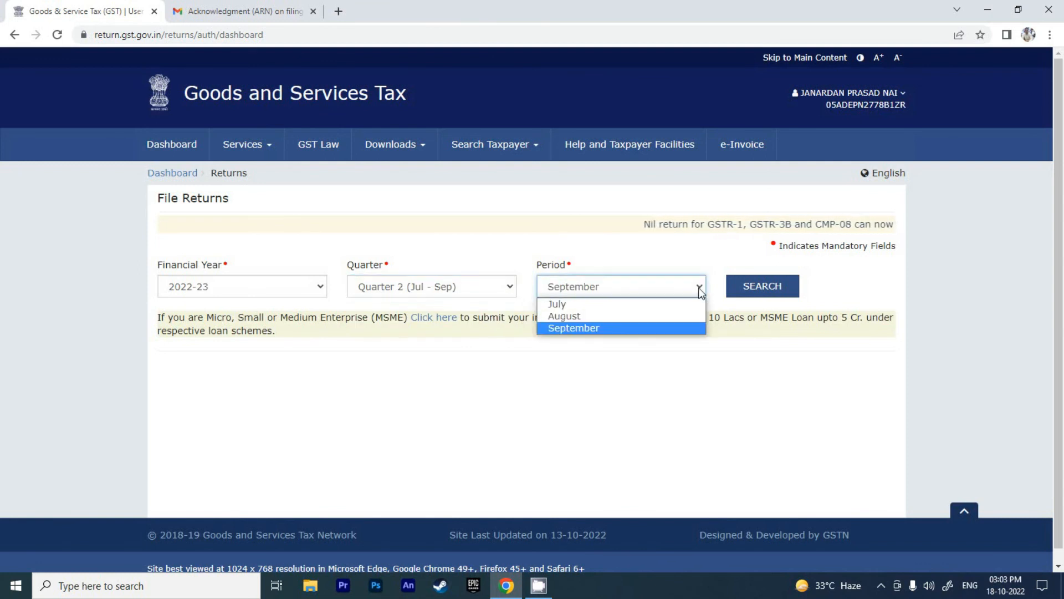
left_click(665, 328)
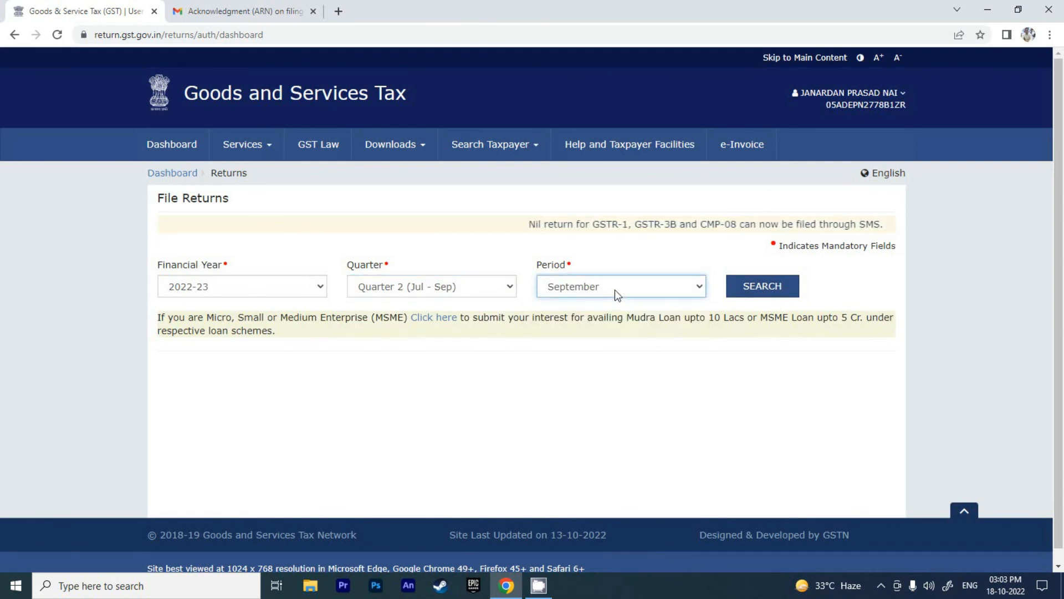
left_click(746, 286)
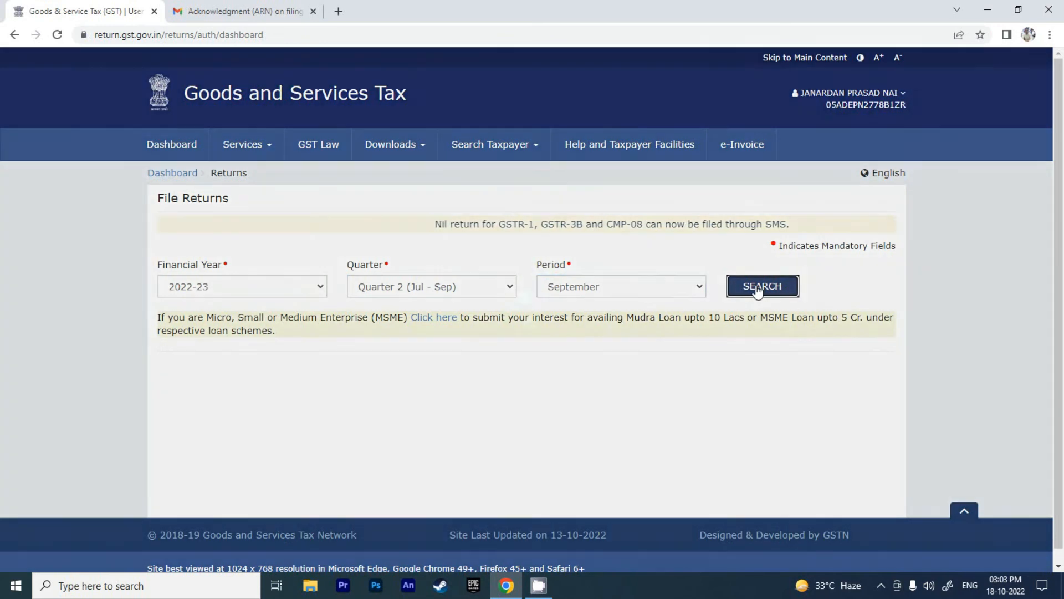
scroll(624, 334, "down", 5)
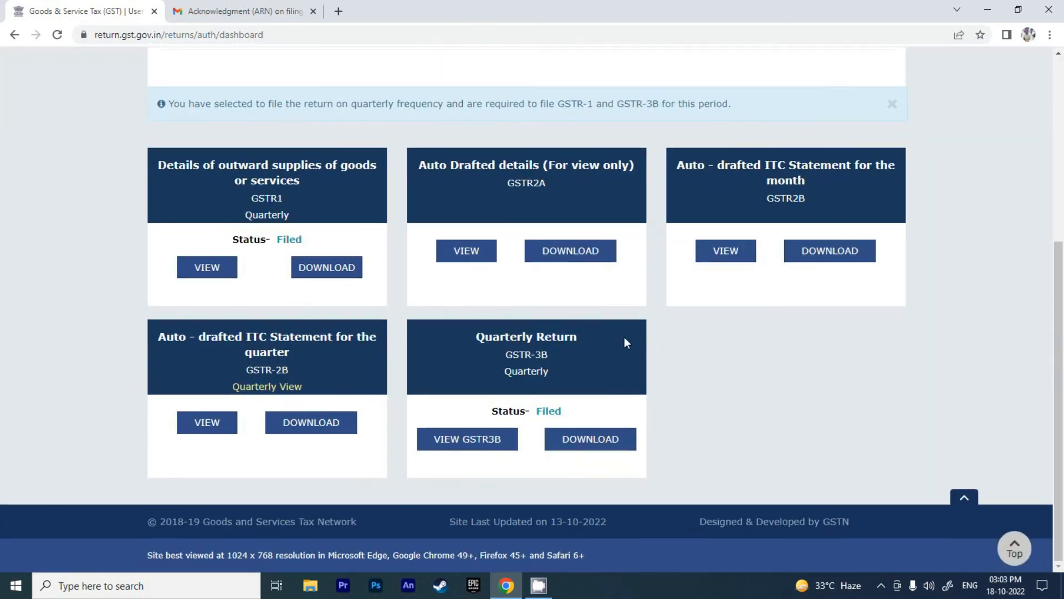
double_click(540, 413)
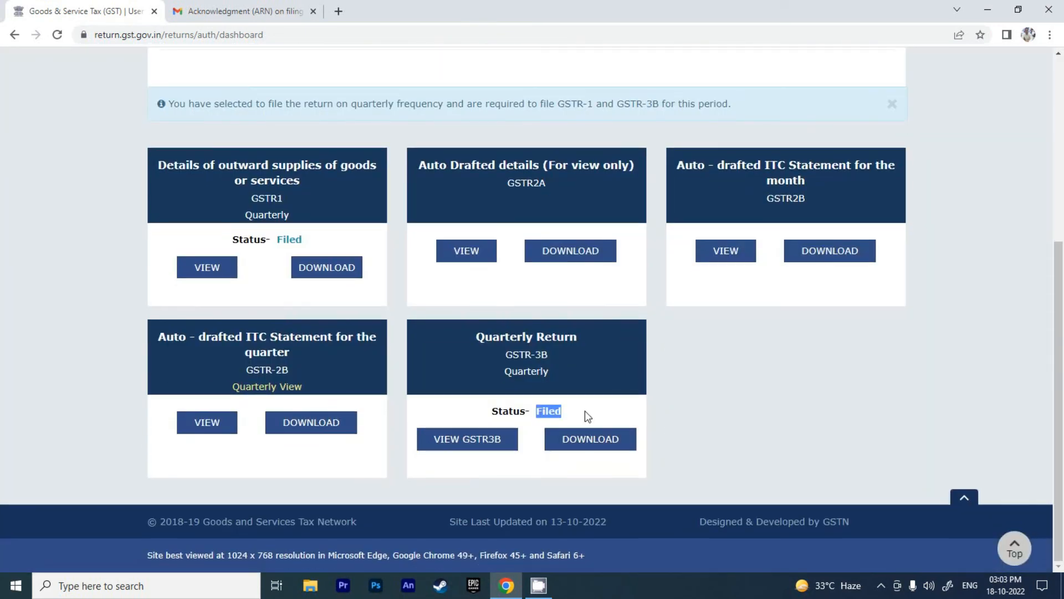